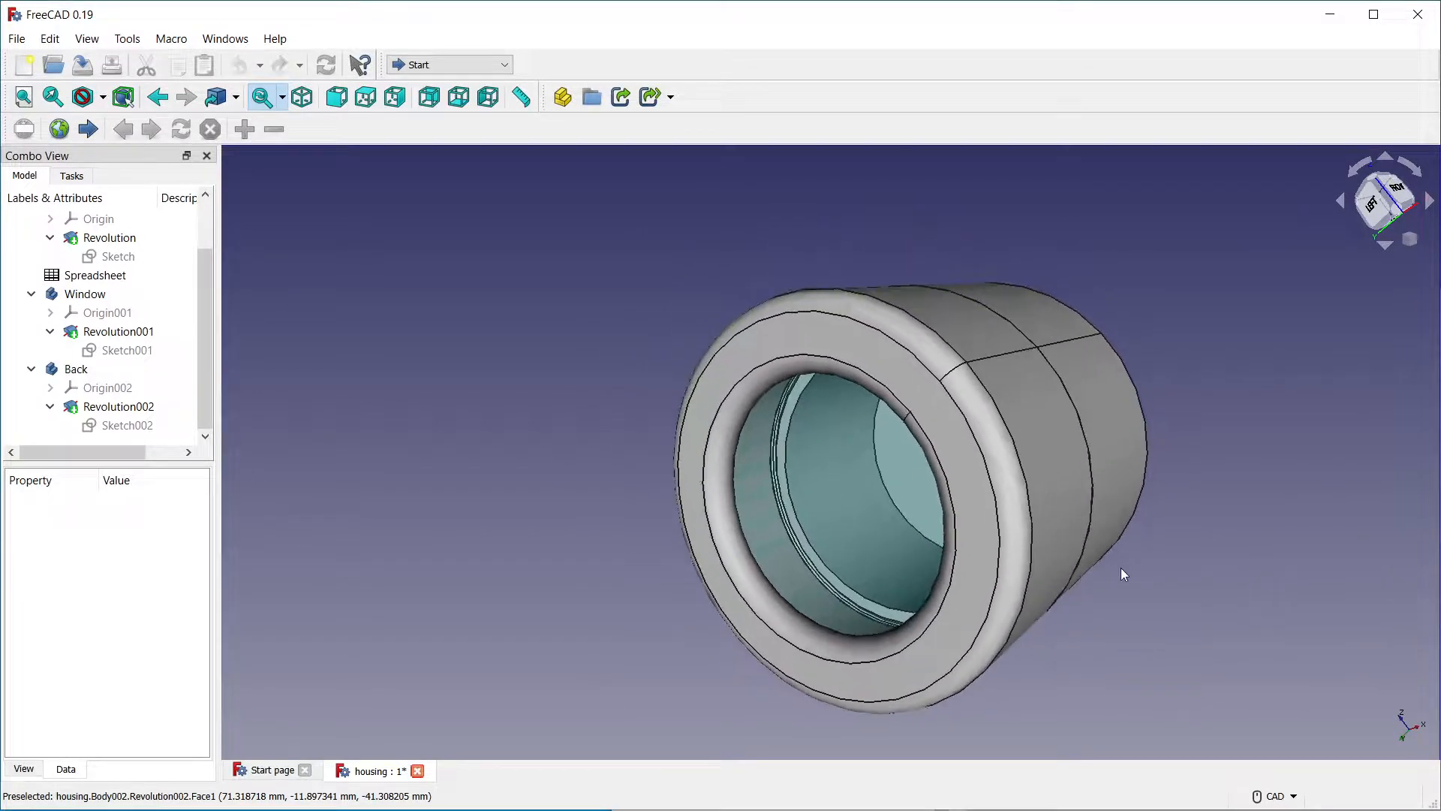
Hide Revolution and the window's Revolution001 and examine the groove on the open end of the back part.
middle_click_drag(1206, 659, 1110, 612)
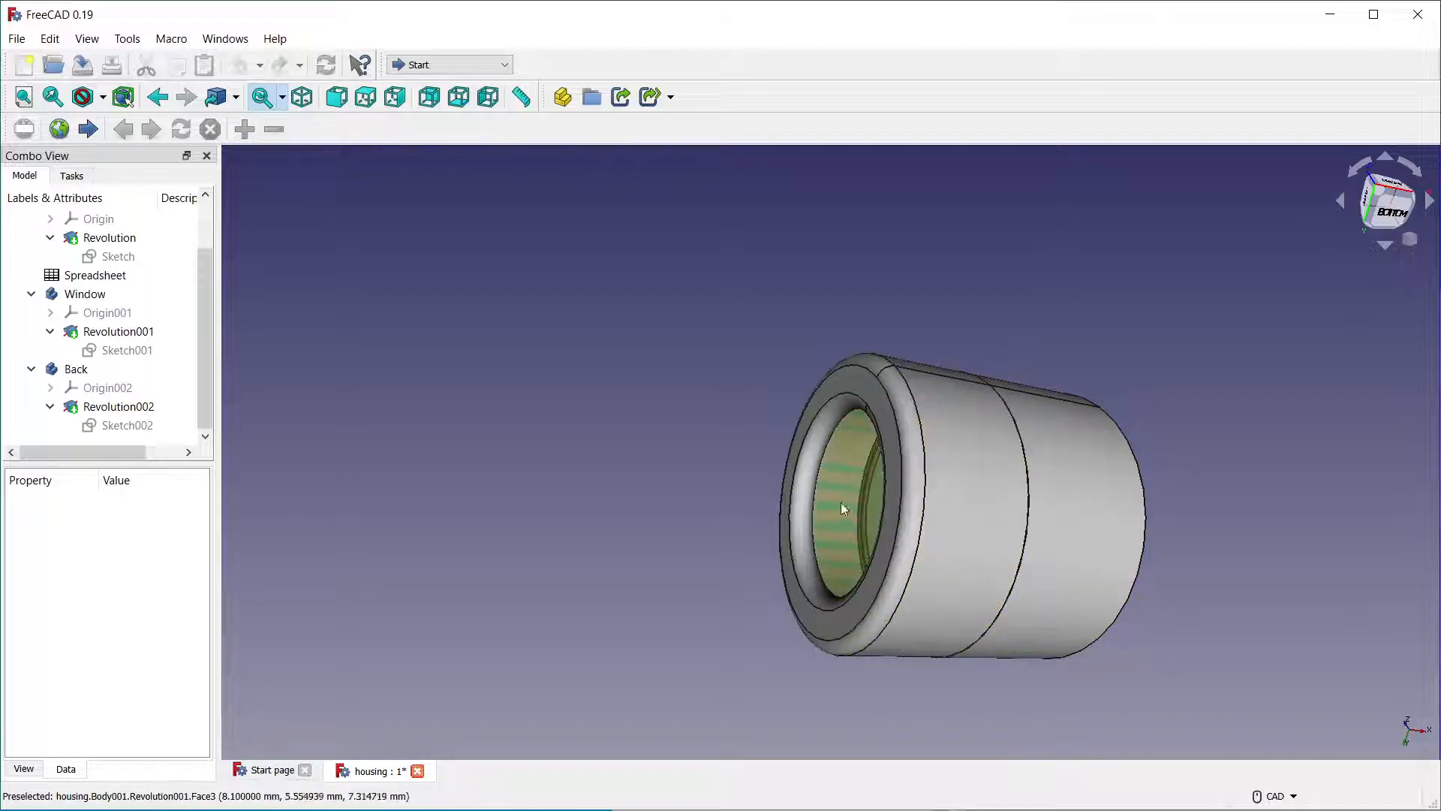
left_click(116, 238)
key("space")
left_click(119, 331)
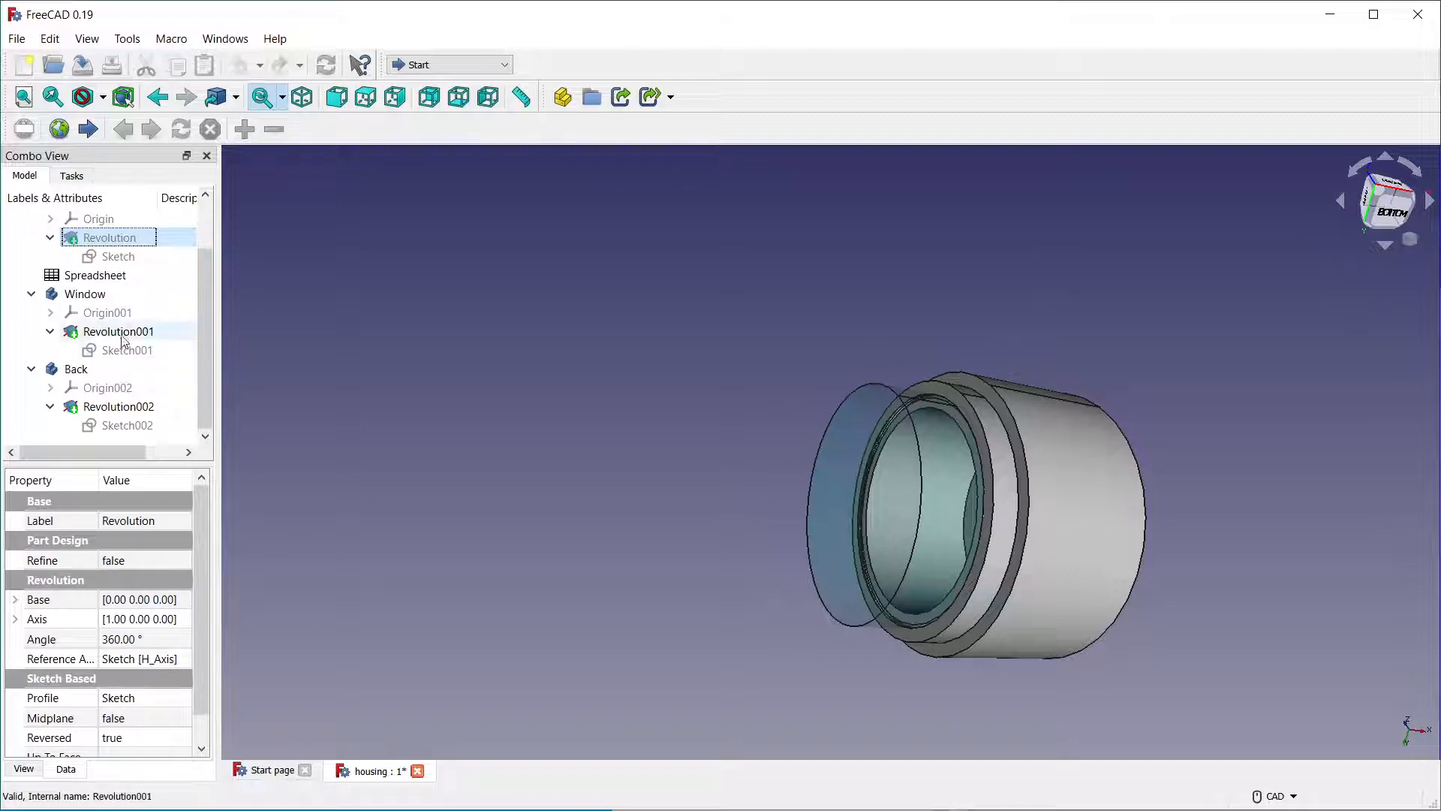
key("space")
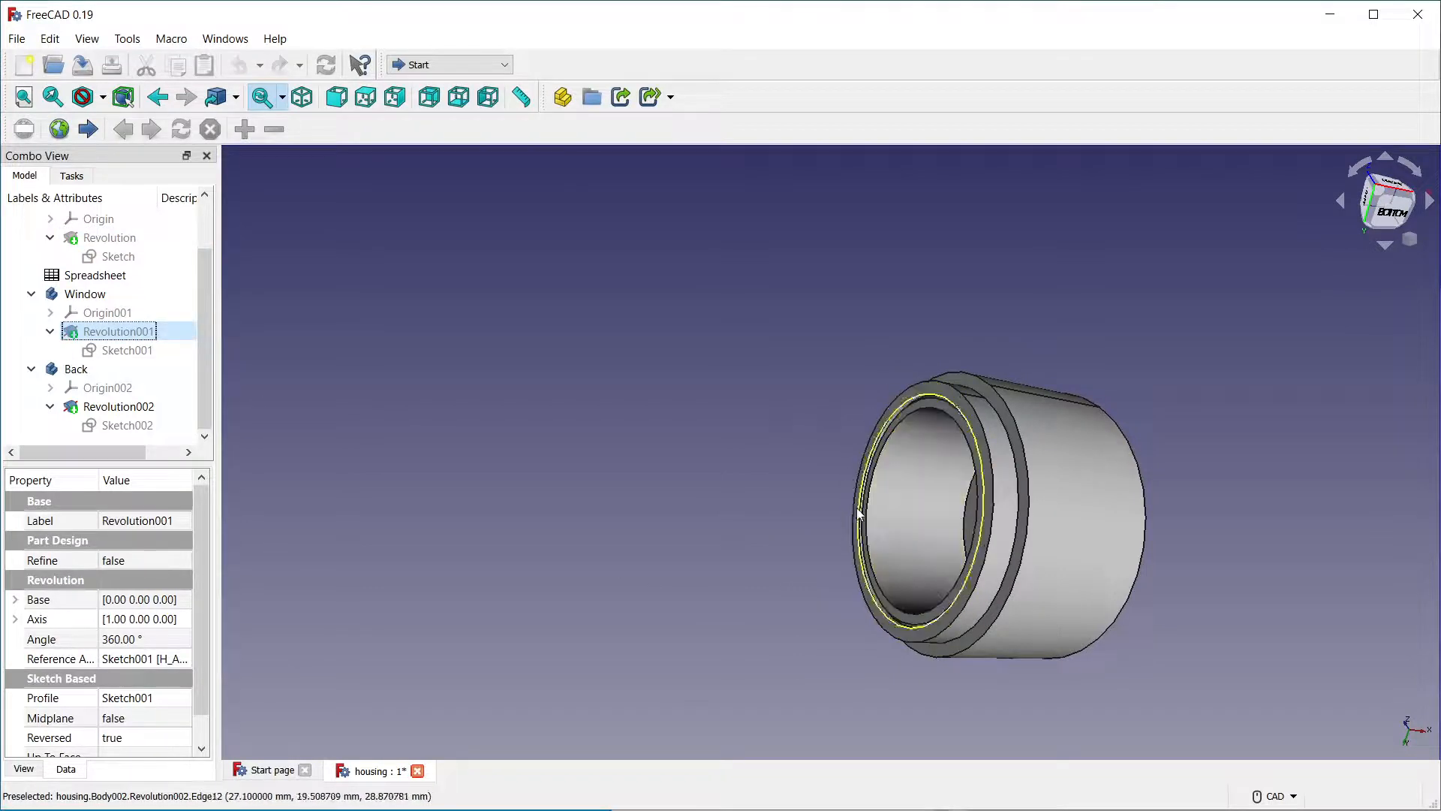
scroll(848, 537, "up", 5)
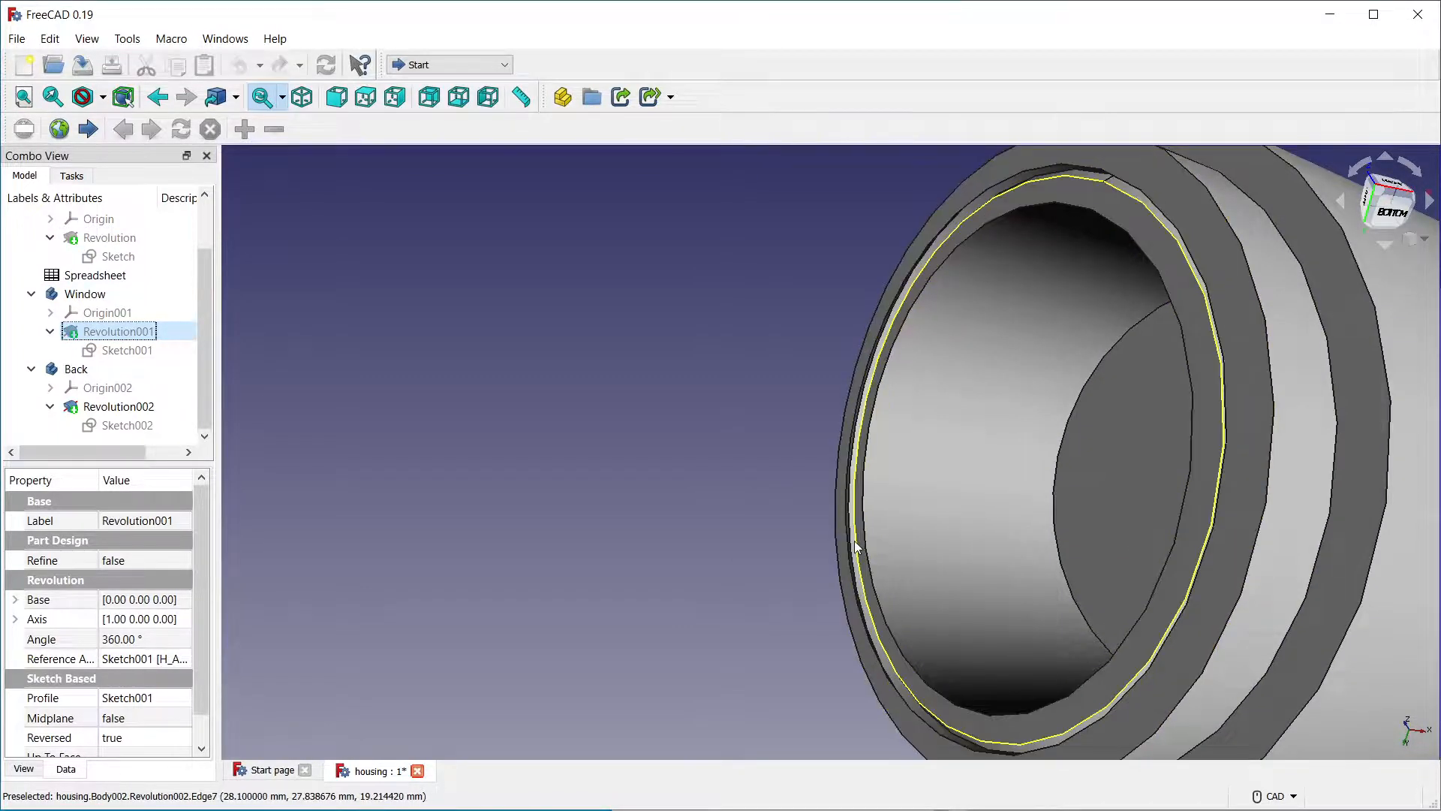
scroll(844, 538, "down", 5)
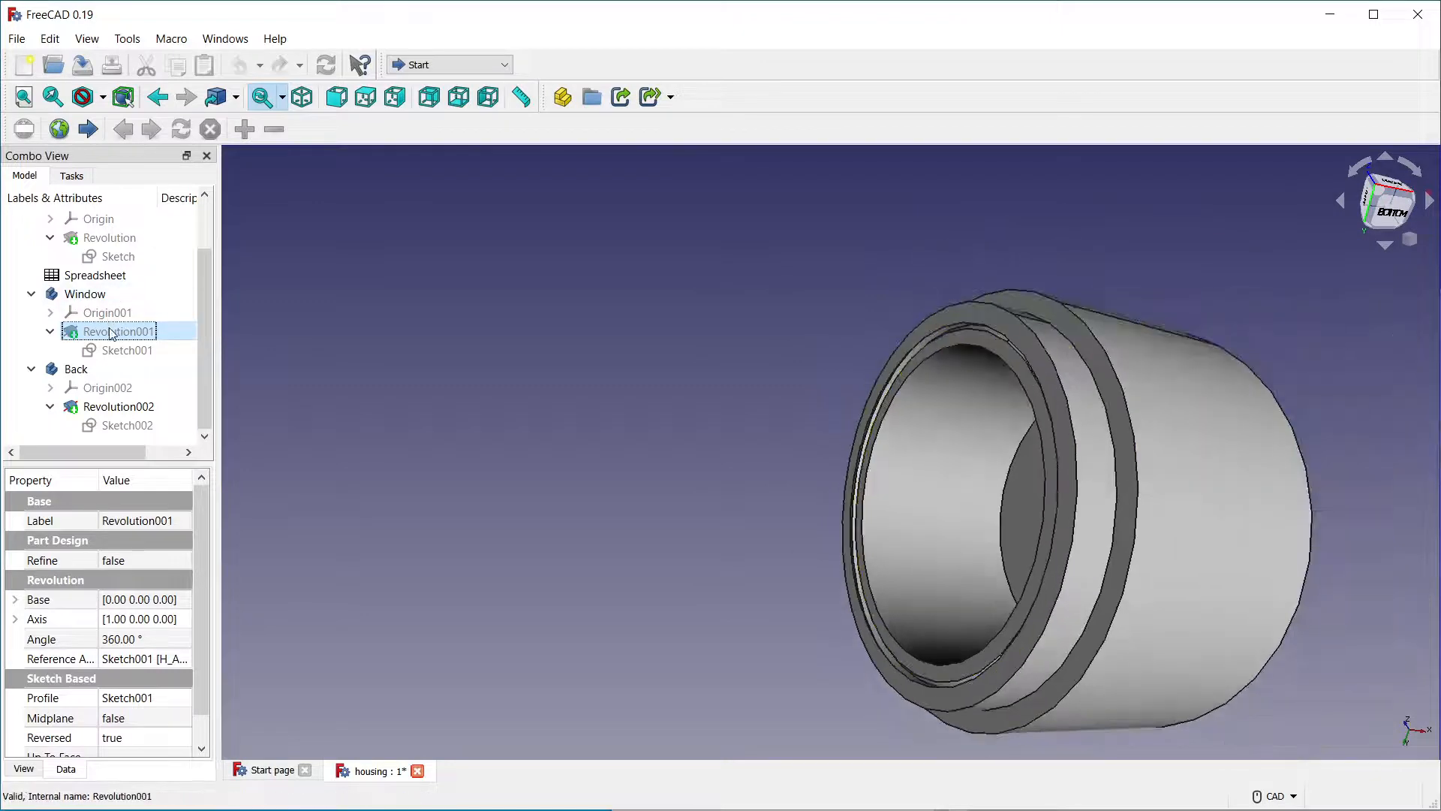
Show Revolution001 and Revolution again, with the front part's Sketch hidden.
key("space")
left_click(112, 257)
left_click(118, 240)
key("space")
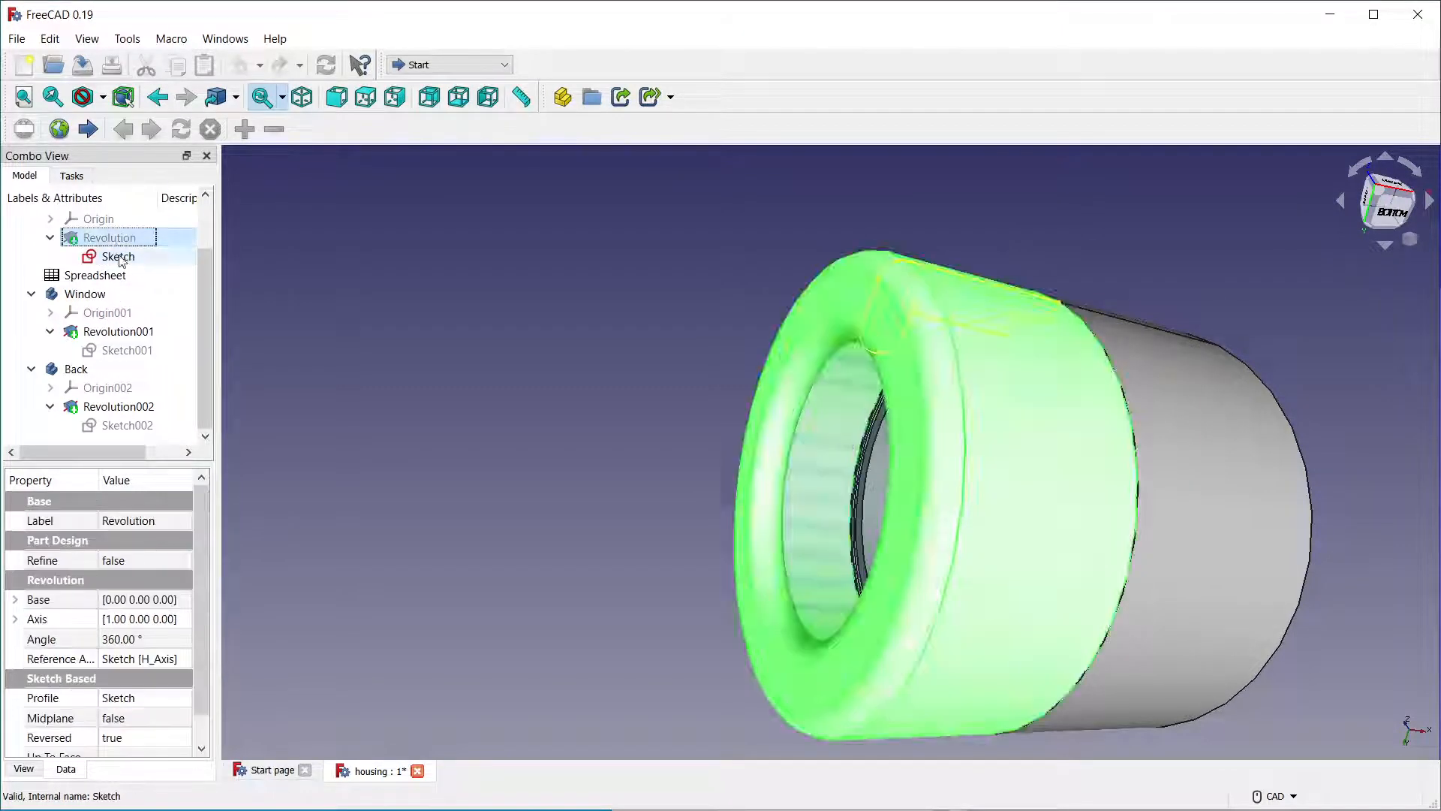
left_click(120, 258)
key("space")
Hide the Back body's Revolution002 and view the front part and window from their open rear side.
left_click(109, 408)
key("space")
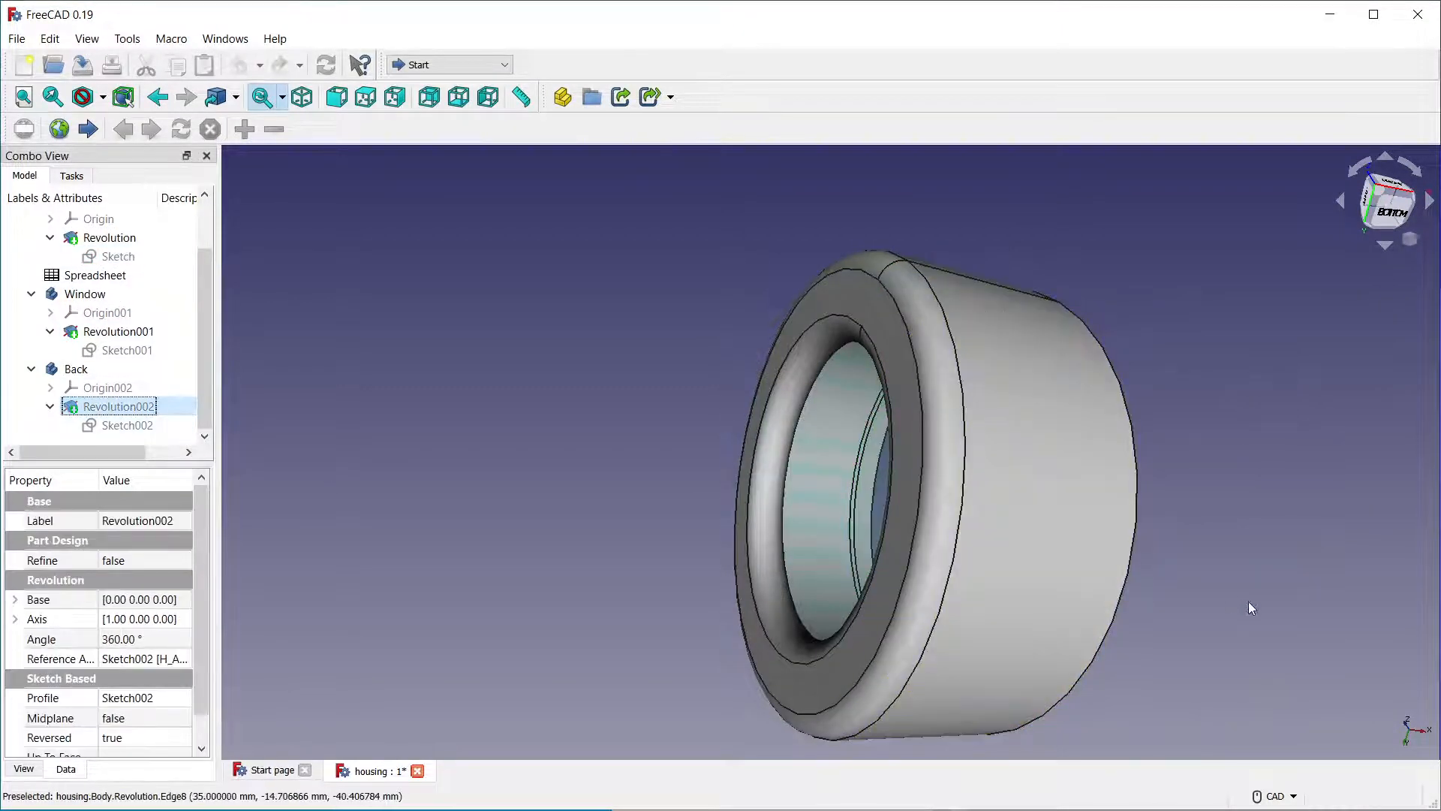
right_click(1163, 581)
middle_click_drag(1268, 487, 1156, 622)
middle_click_drag(982, 583, 502, 474)
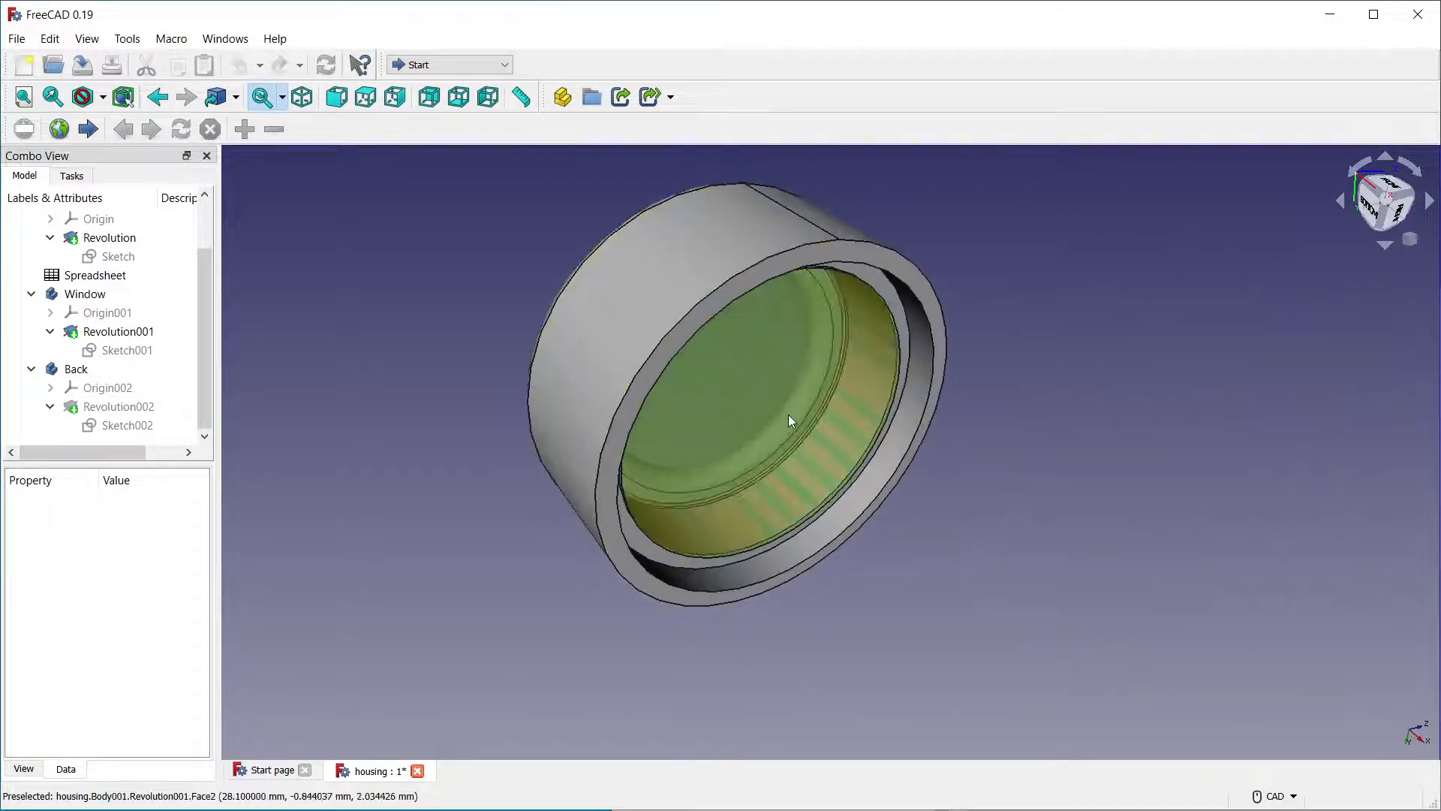
Display the three profile sketches instead of the revolved solids and open Sketch002 for editing.
left_click(118, 333)
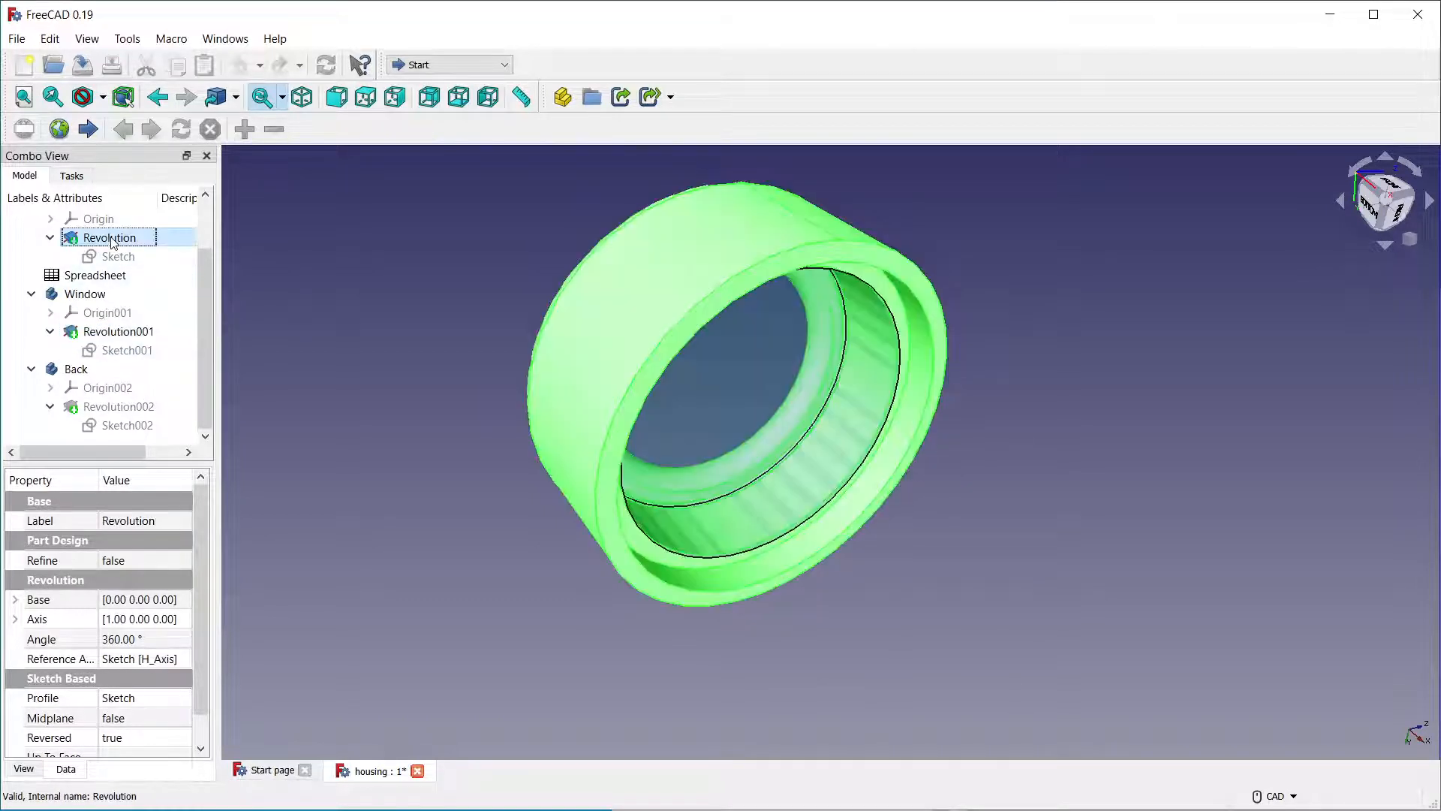
left_click(122, 350)
left_click(124, 425)
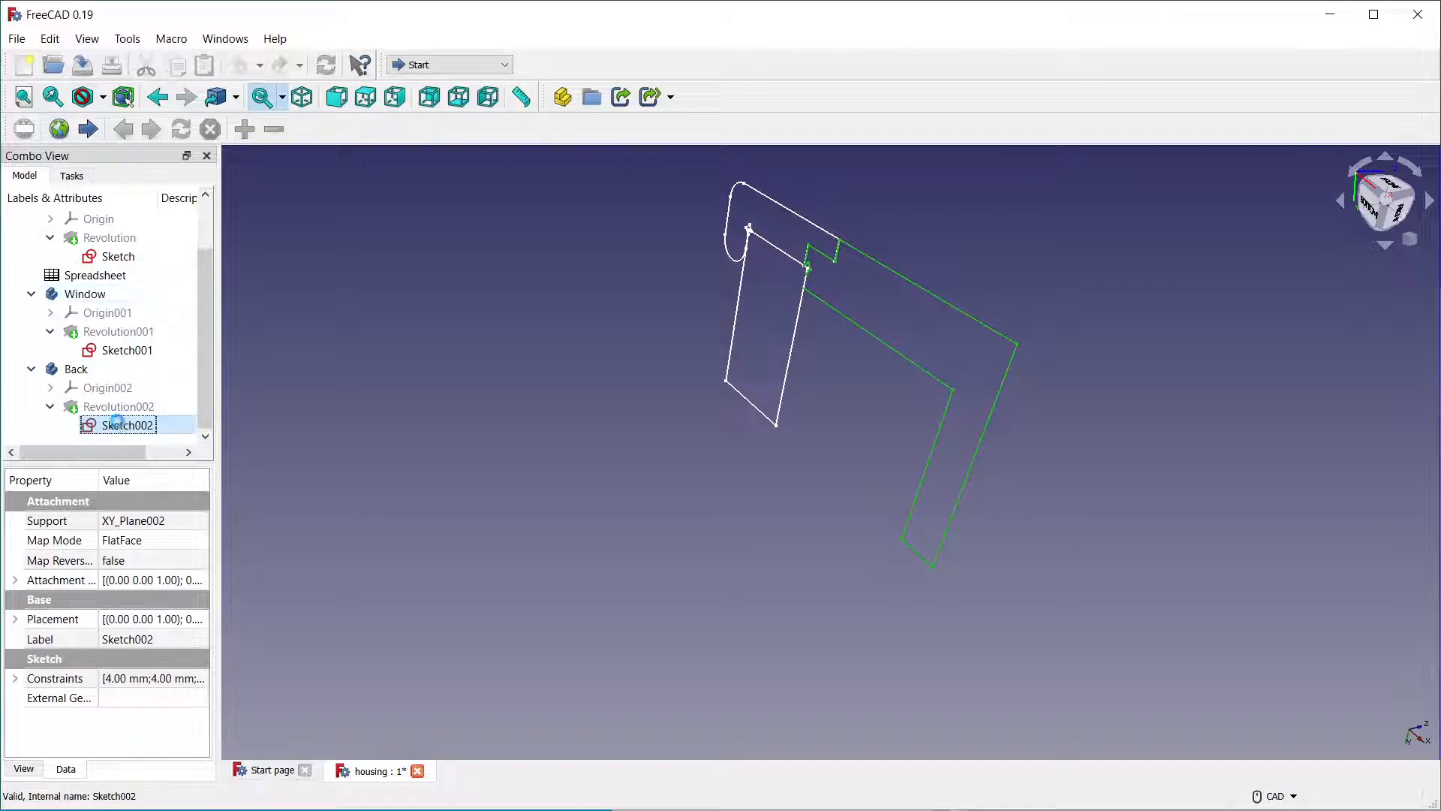
double_click(120, 424)
scroll(545, 551, "down", 2)
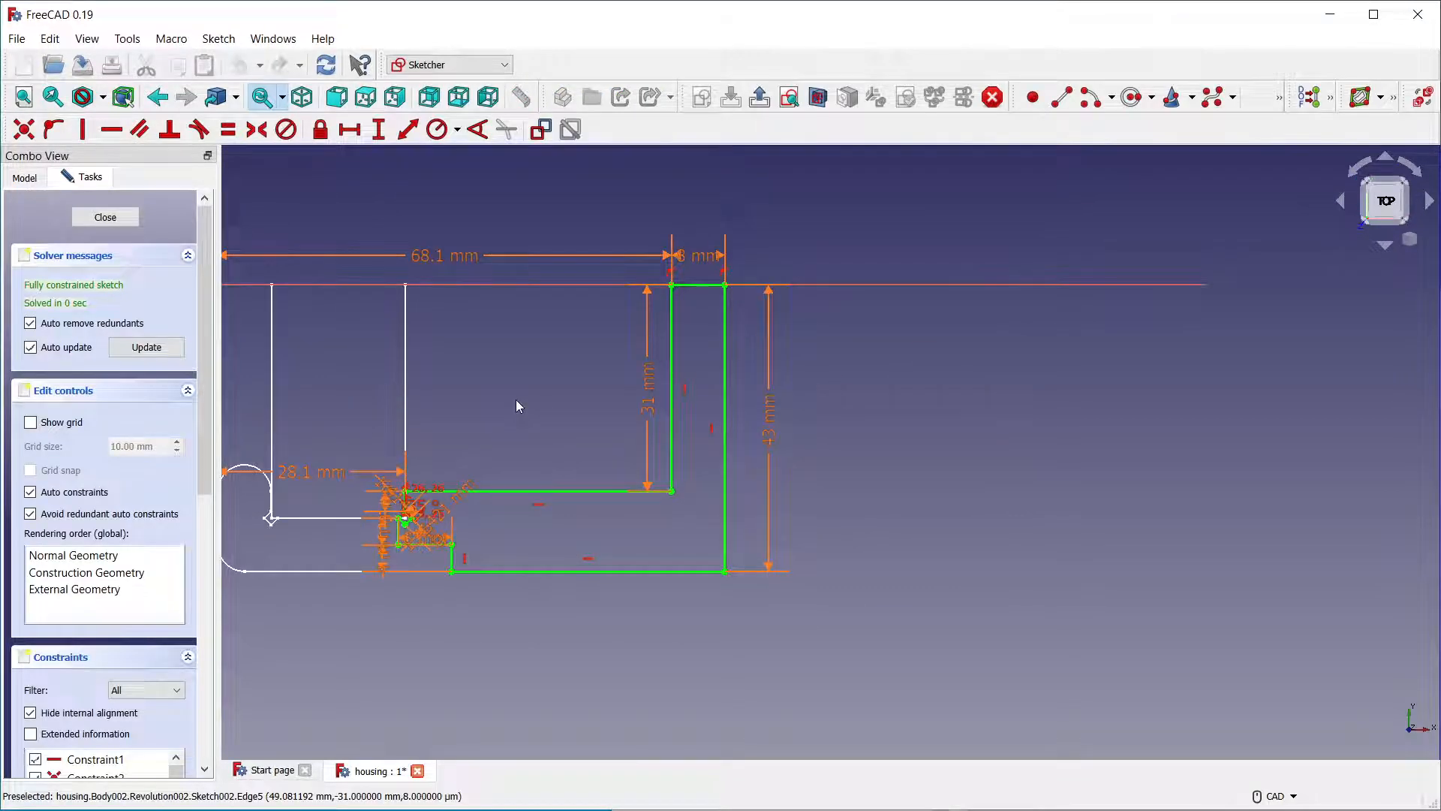
middle_click_drag(516, 406, 833, 457)
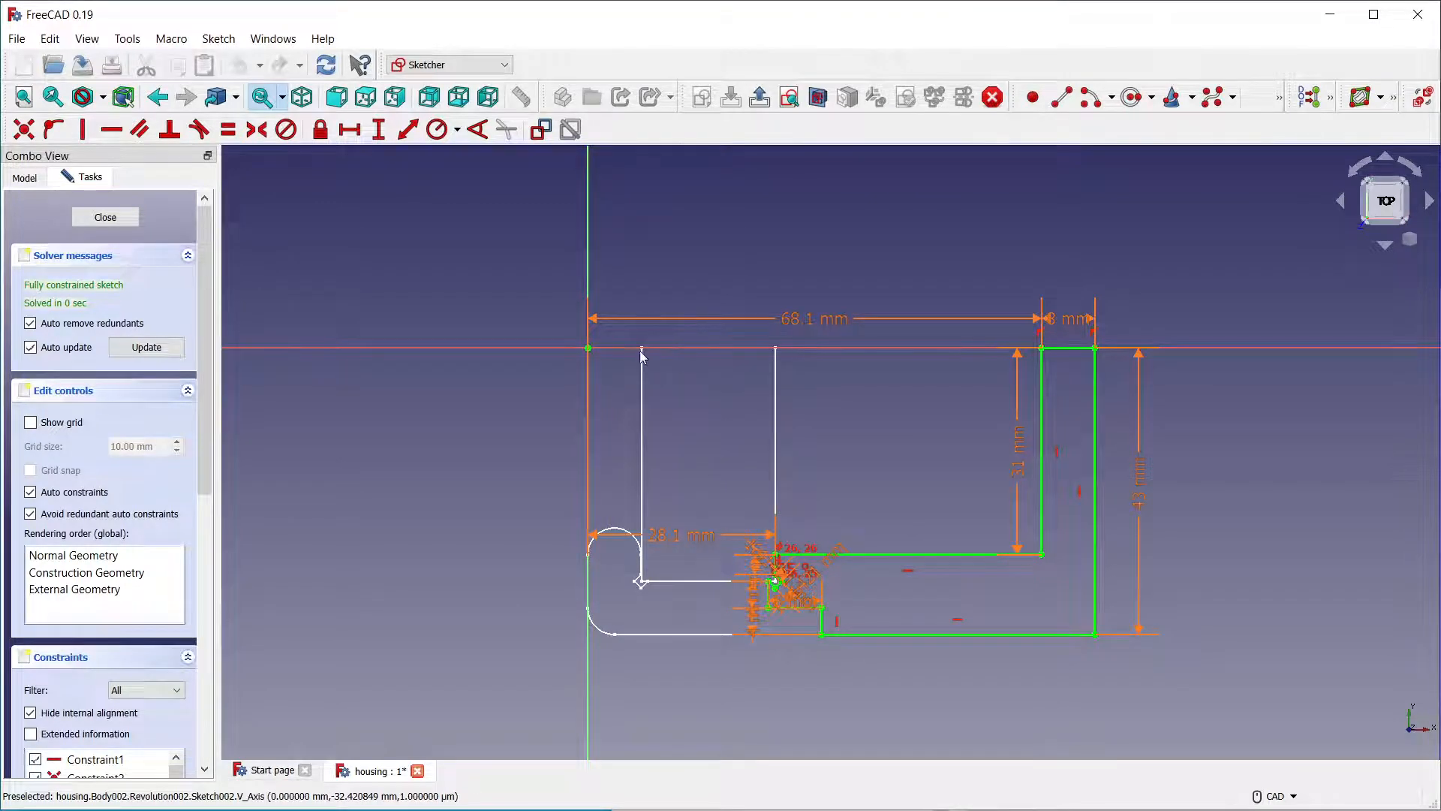
Examine the front and window profiles, especially the gap and square corner groove where they meet.
scroll(739, 587, "up", 3)
scroll(760, 599, "down", 2)
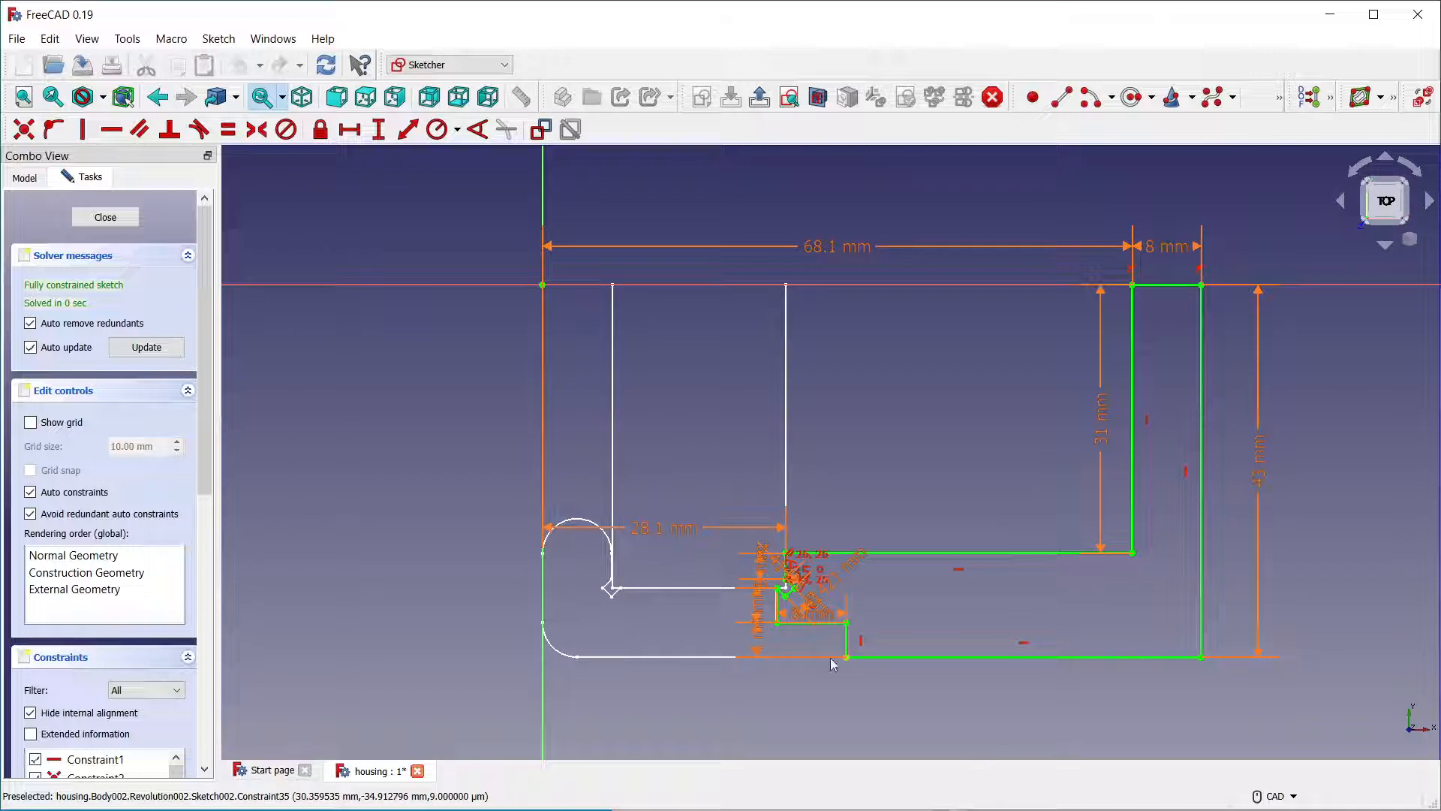
scroll(563, 661, "up", 5)
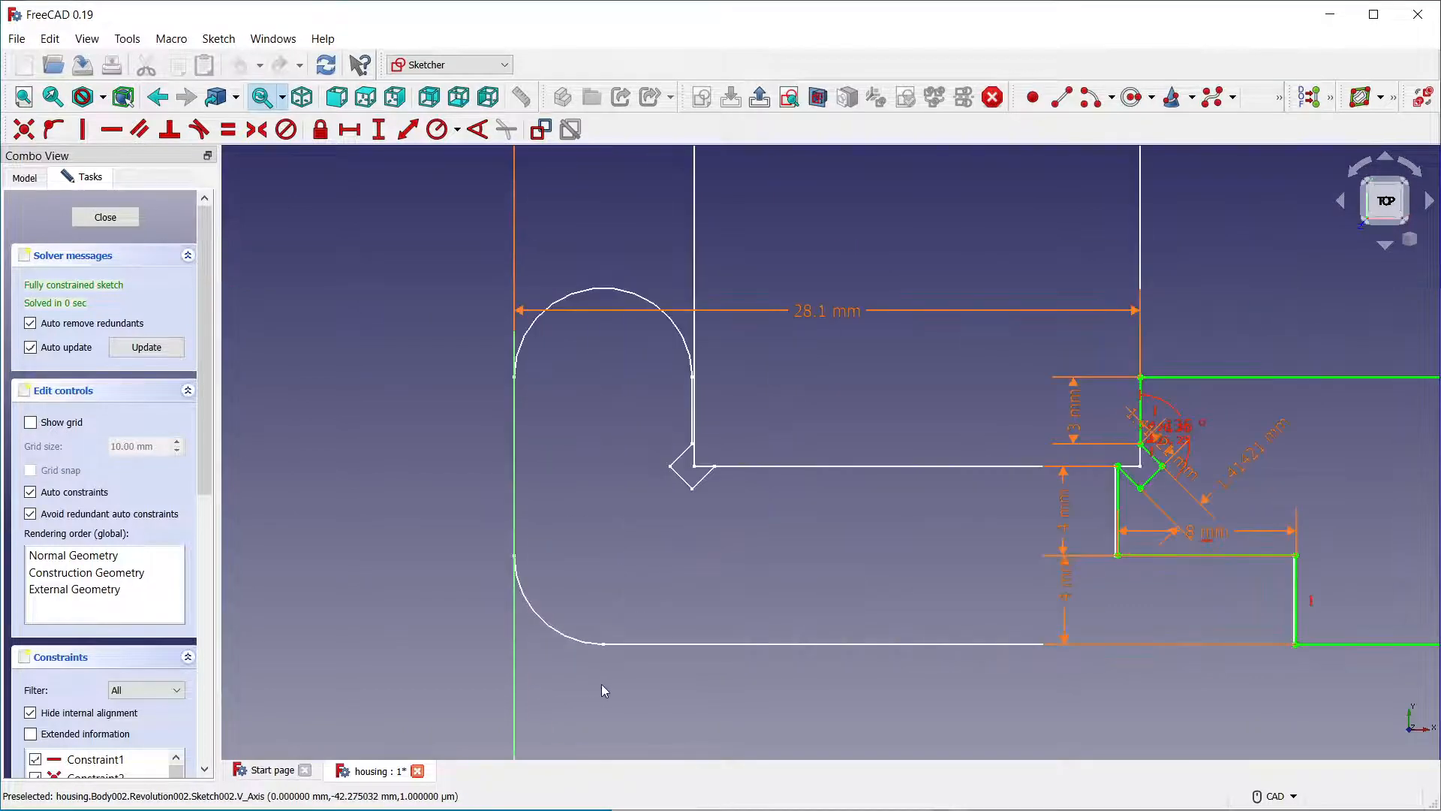
scroll(827, 457, "down", 4)
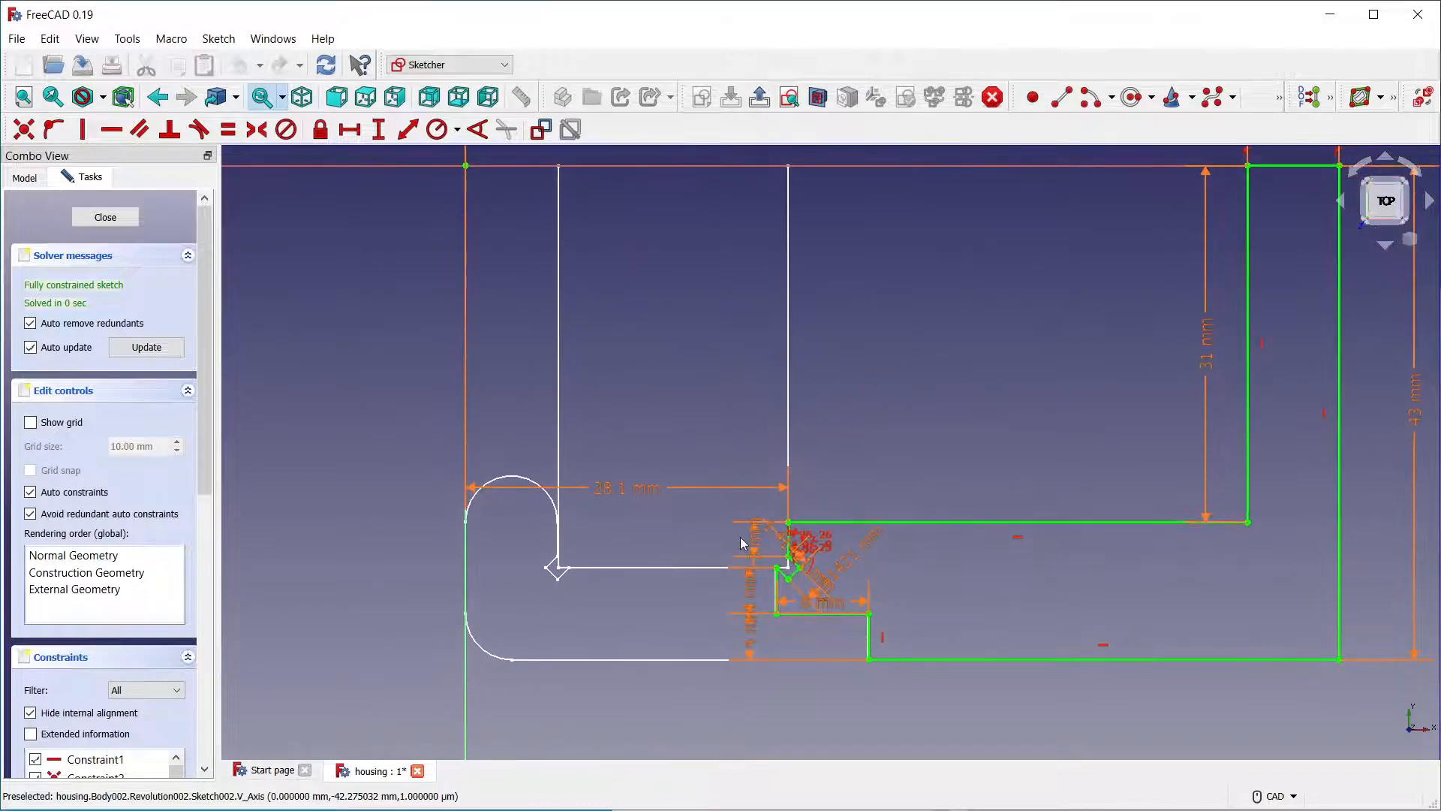
scroll(588, 515, "up", 3)
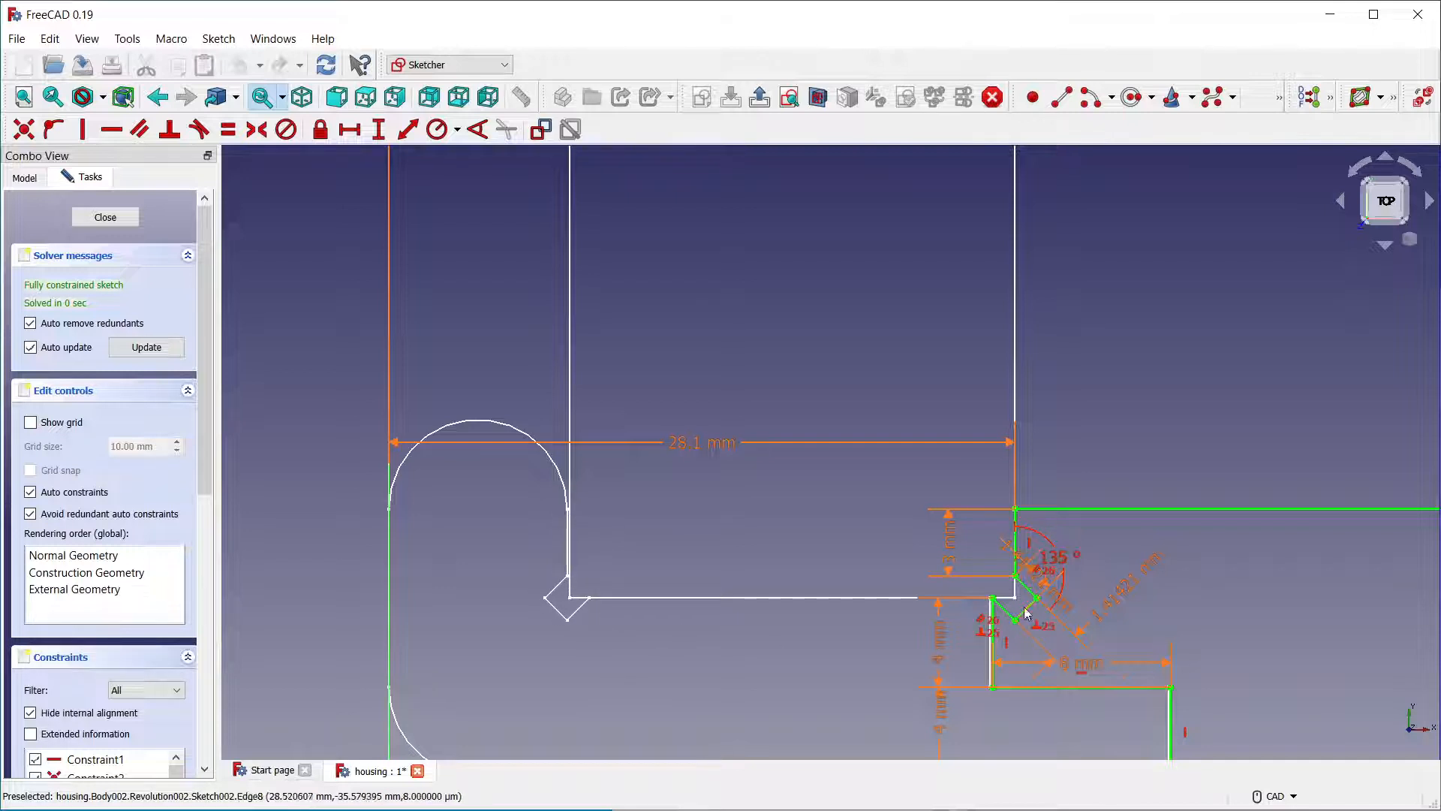
scroll(601, 539, "up", 4)
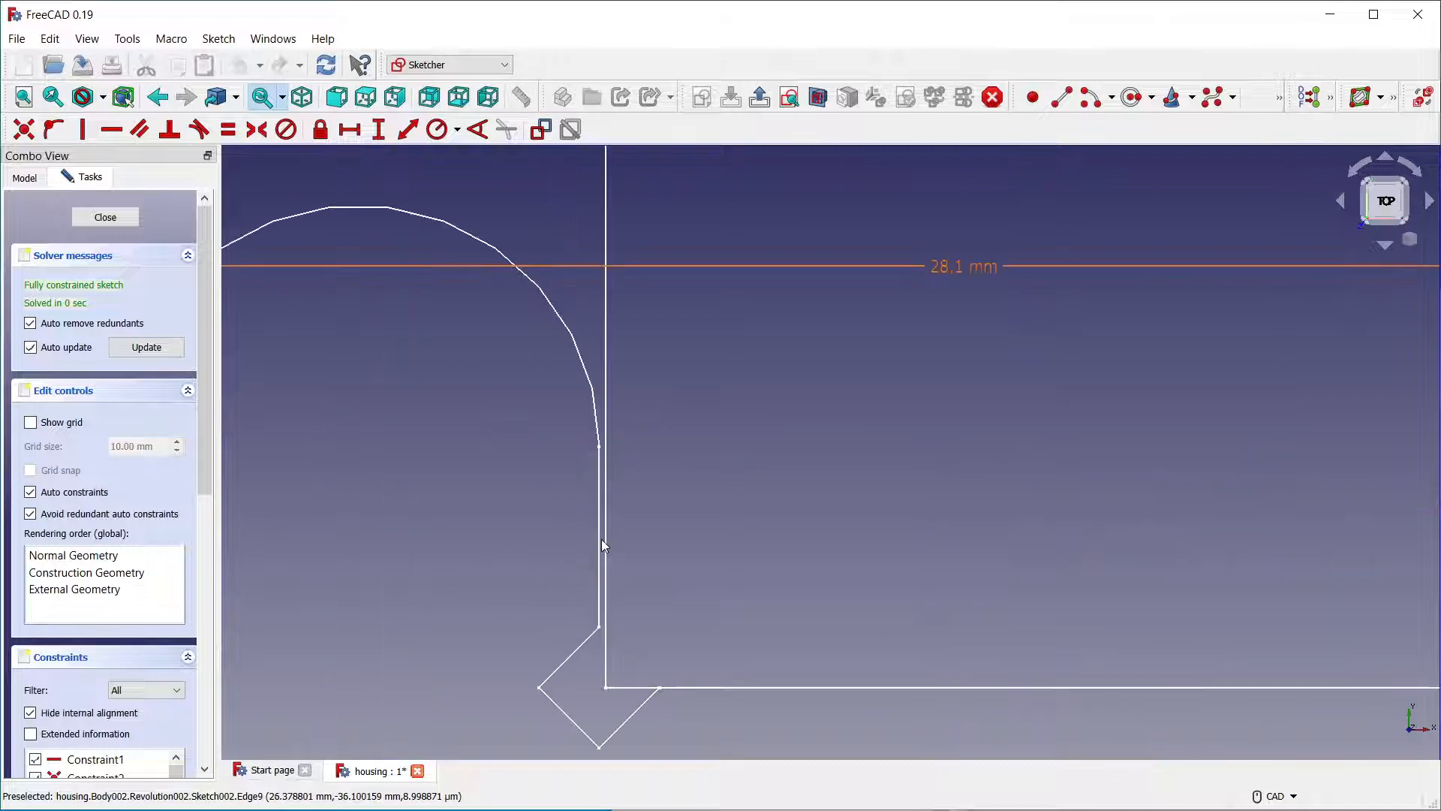
scroll(607, 510, "down", 2)
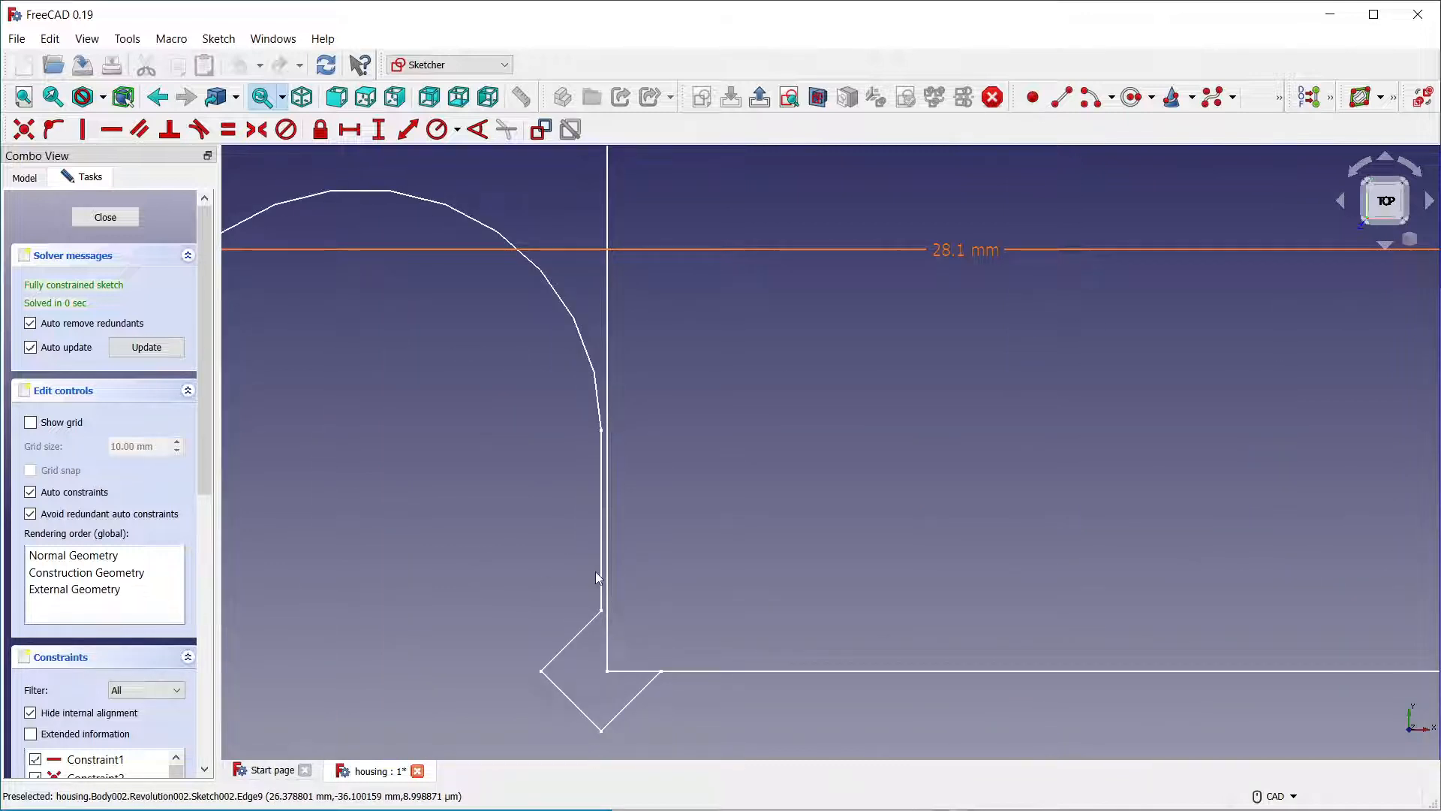
scroll(596, 577, "down", 3)
scroll(598, 576, "up", 2)
scroll(597, 577, "down", 2)
scroll(597, 578, "down", 2)
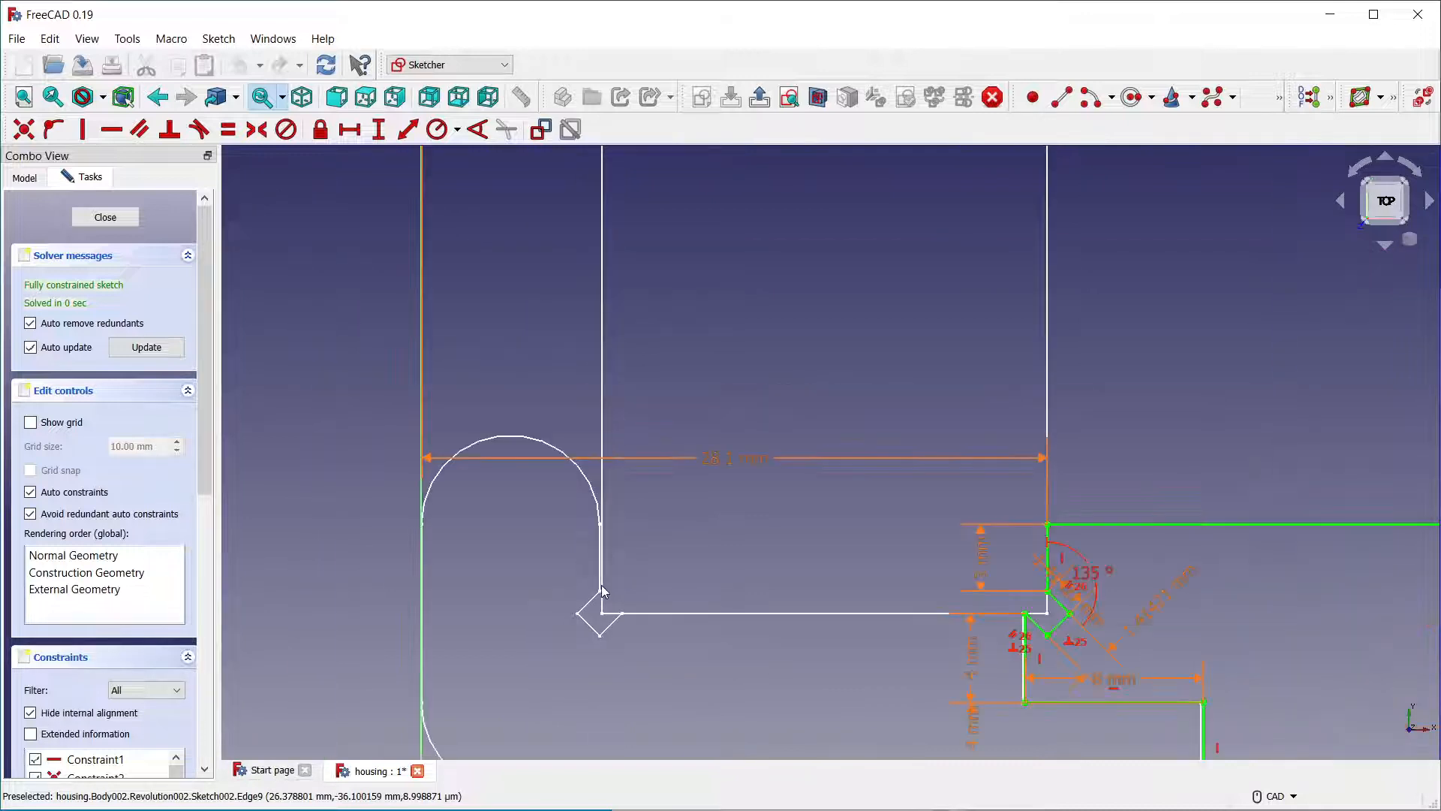
scroll(601, 589, "up", 2)
scroll(603, 590, "down", 2)
Examine the constrained square groove and stepped shoulder of the back profile, including how they meet the window profile.
mouse_move(1046, 687)
middle_mouse_down()
mouse_move(668, 562)
mouse_move(693, 617)
middle_mouse_up()
scroll(722, 474, "up", 6)
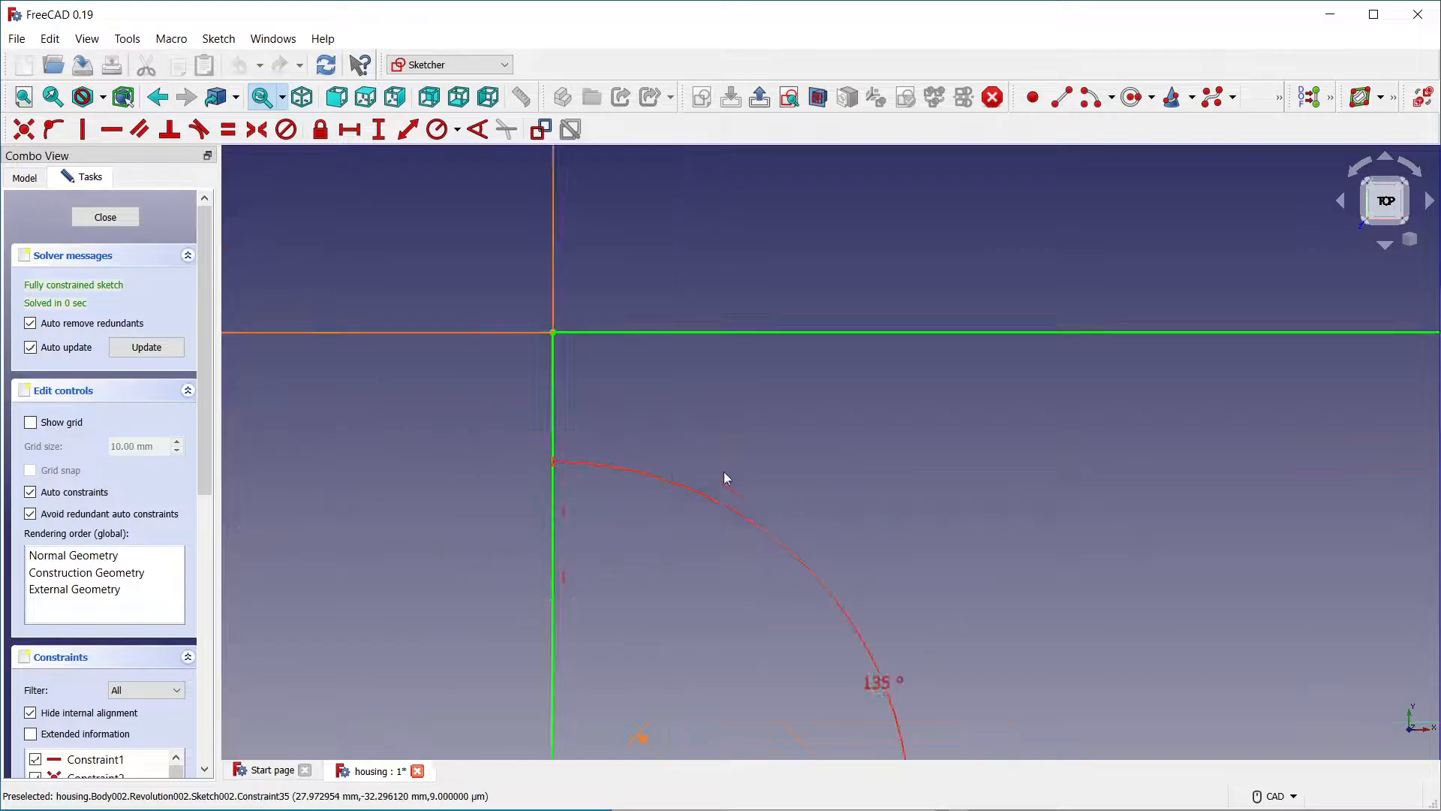
scroll(593, 344, "down", 4)
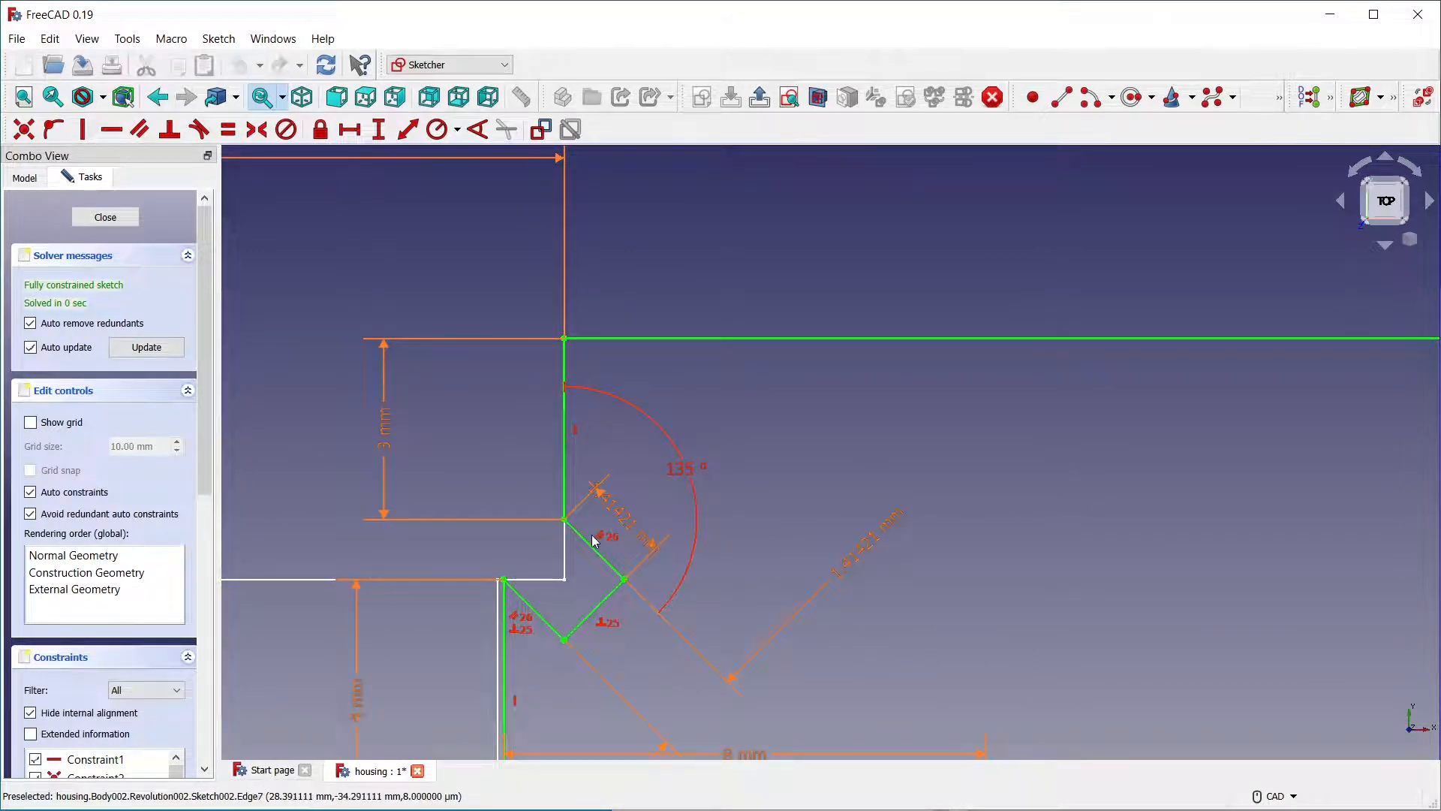
scroll(356, 609, "down", 5)
mouse_move(358, 608)
middle_mouse_down()
mouse_move(916, 531)
mouse_move(667, 550)
middle_mouse_up()
middle_click_drag(963, 530, 494, 526)
scroll(629, 511, "down", 3)
middle_click_drag(632, 464, 877, 560)
scroll(877, 560, "down", 2)
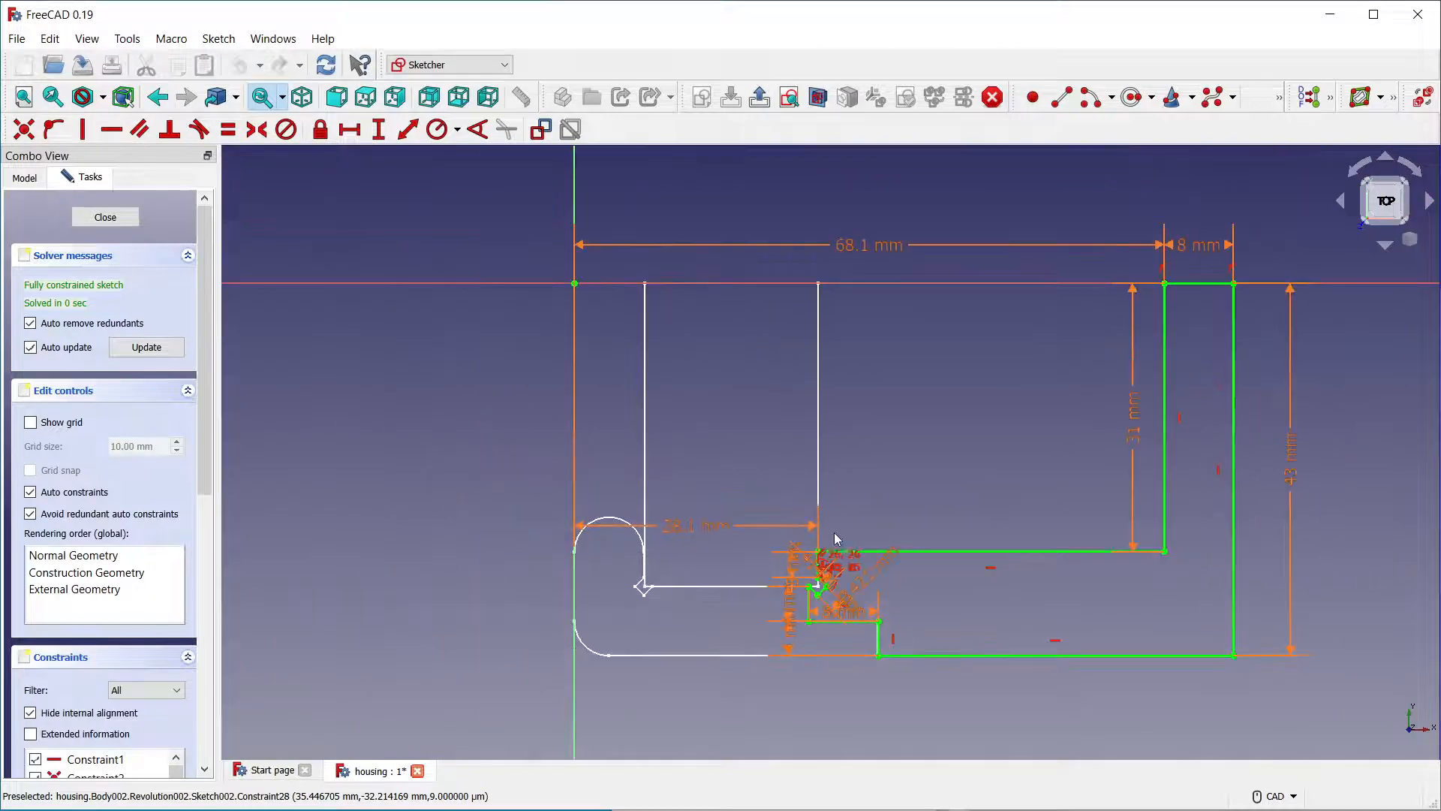
Close the sketch without changes and hide Sketch and Sketch001.
left_click(105, 217)
left_click(117, 256)
key("space")
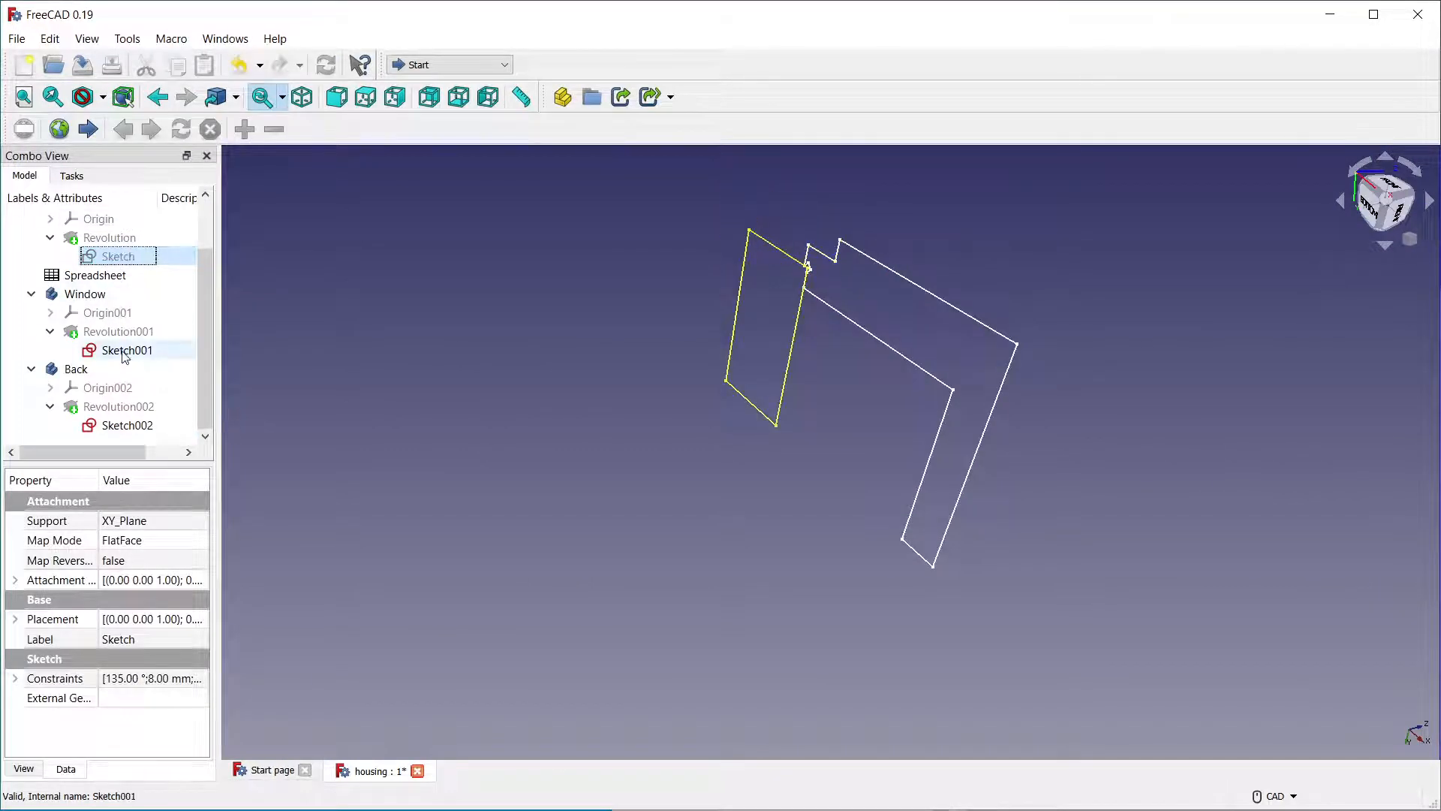
left_click(124, 350)
key("space")
Show Revolution, Revolution001 and Revolution002 again and hide Sketch002.
left_click(121, 240)
key("space")
left_click(118, 332)
key("space")
left_click(115, 410)
key("space")
left_click(124, 429)
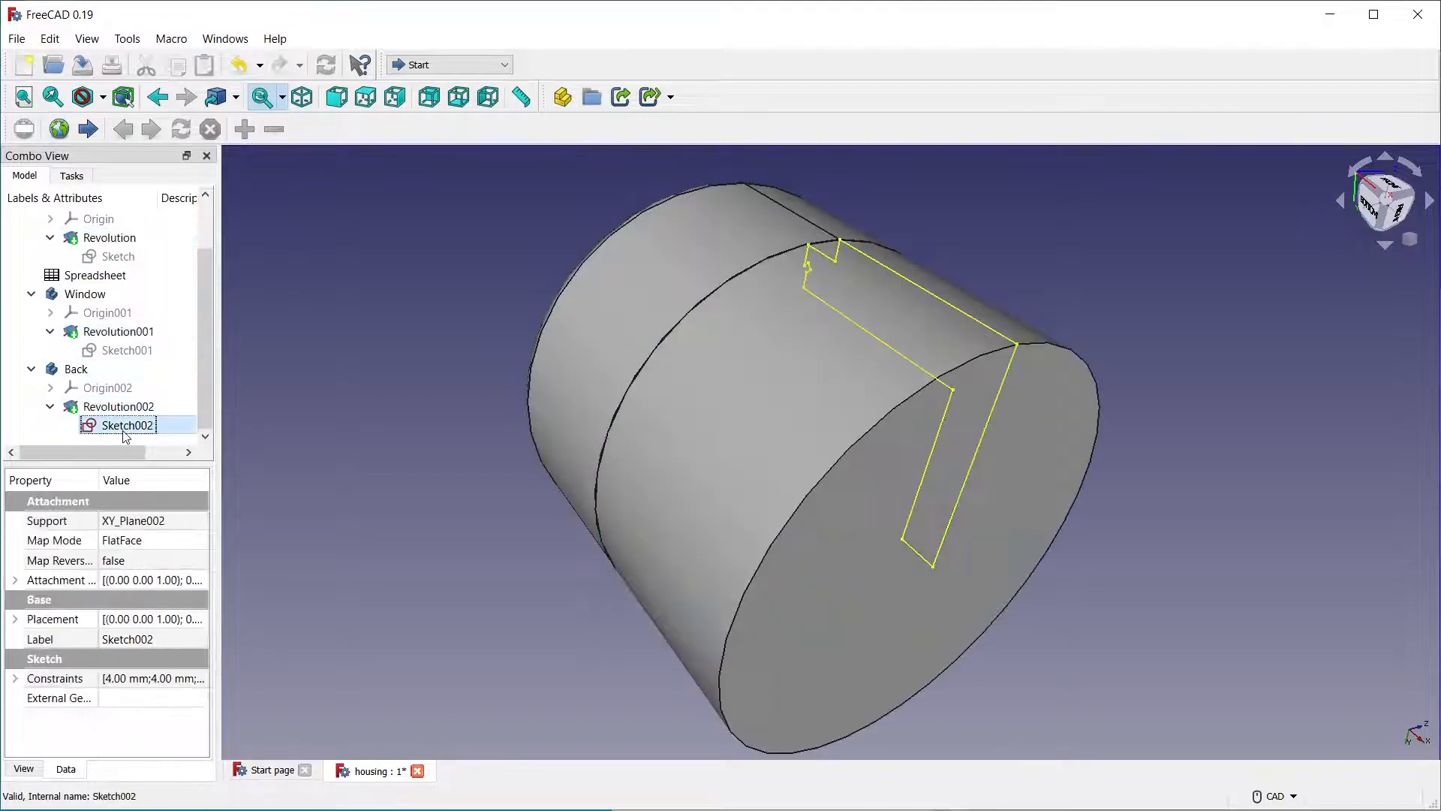
key("space")
Hide the window and front revolutions to inspect the back part's groove and shoulder, and show both again.
mouse_move(510, 470)
middle_mouse_down()
mouse_move(508, 451)
mouse_move(523, 460)
middle_mouse_up()
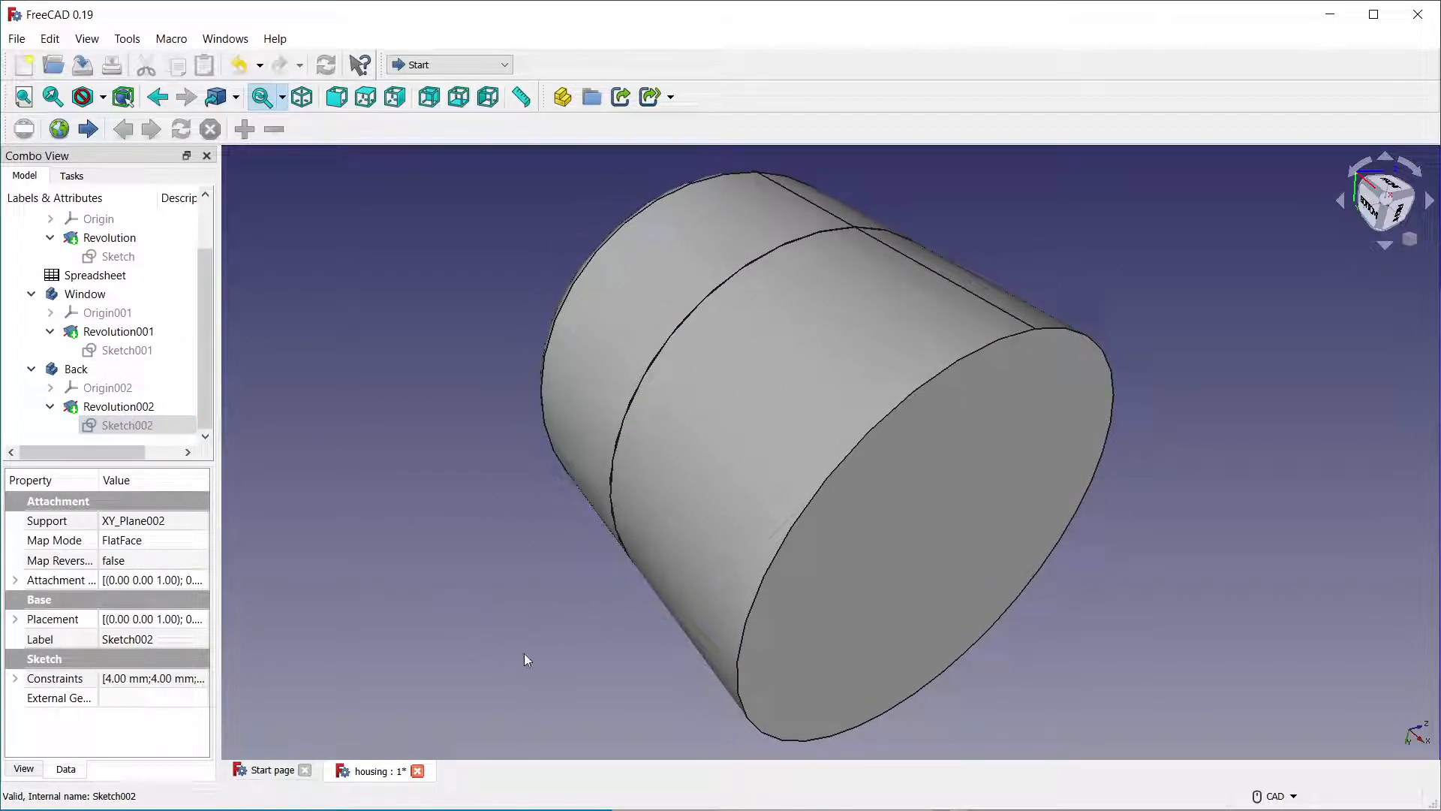
middle_click_drag(524, 653, 1097, 498)
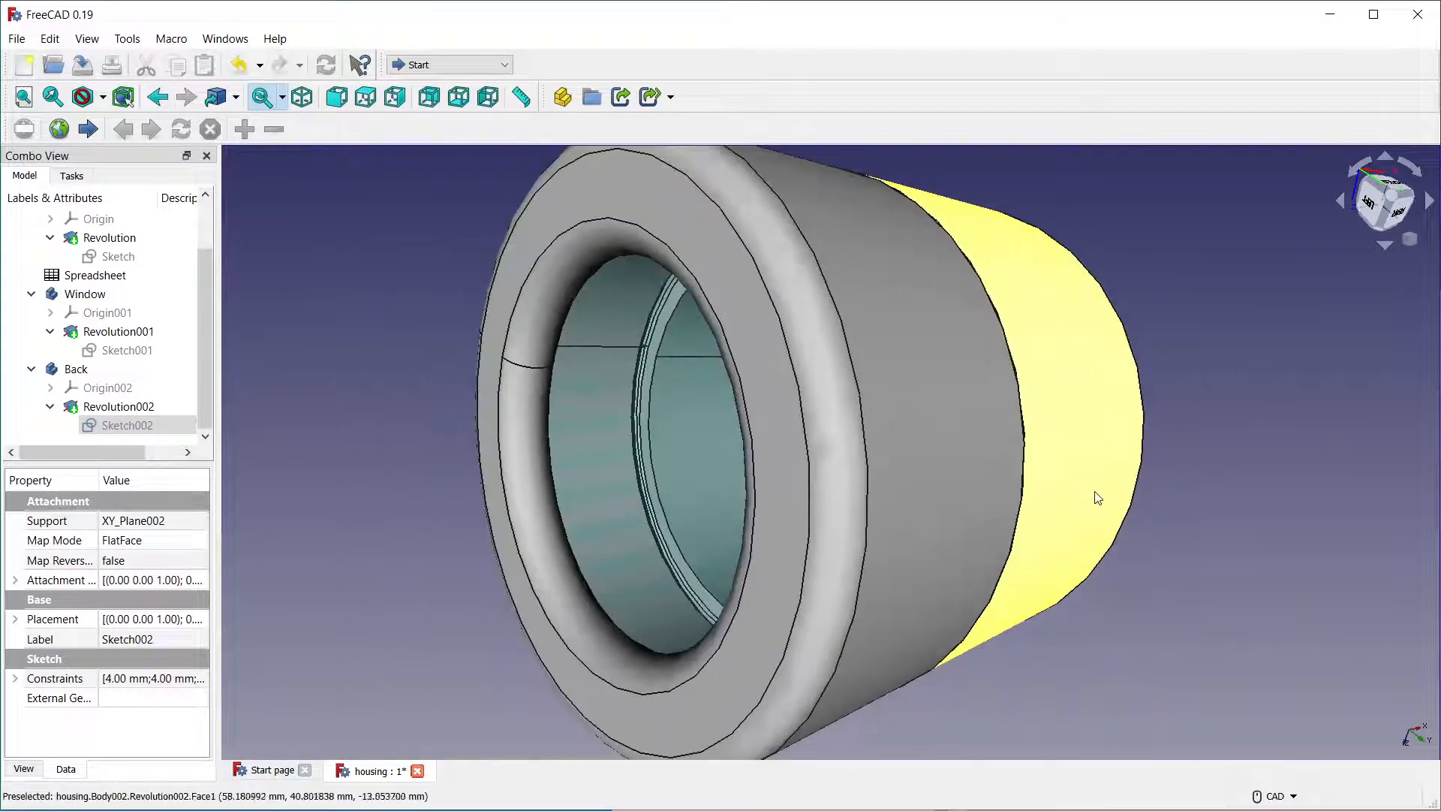
left_click(107, 313)
left_click(119, 331)
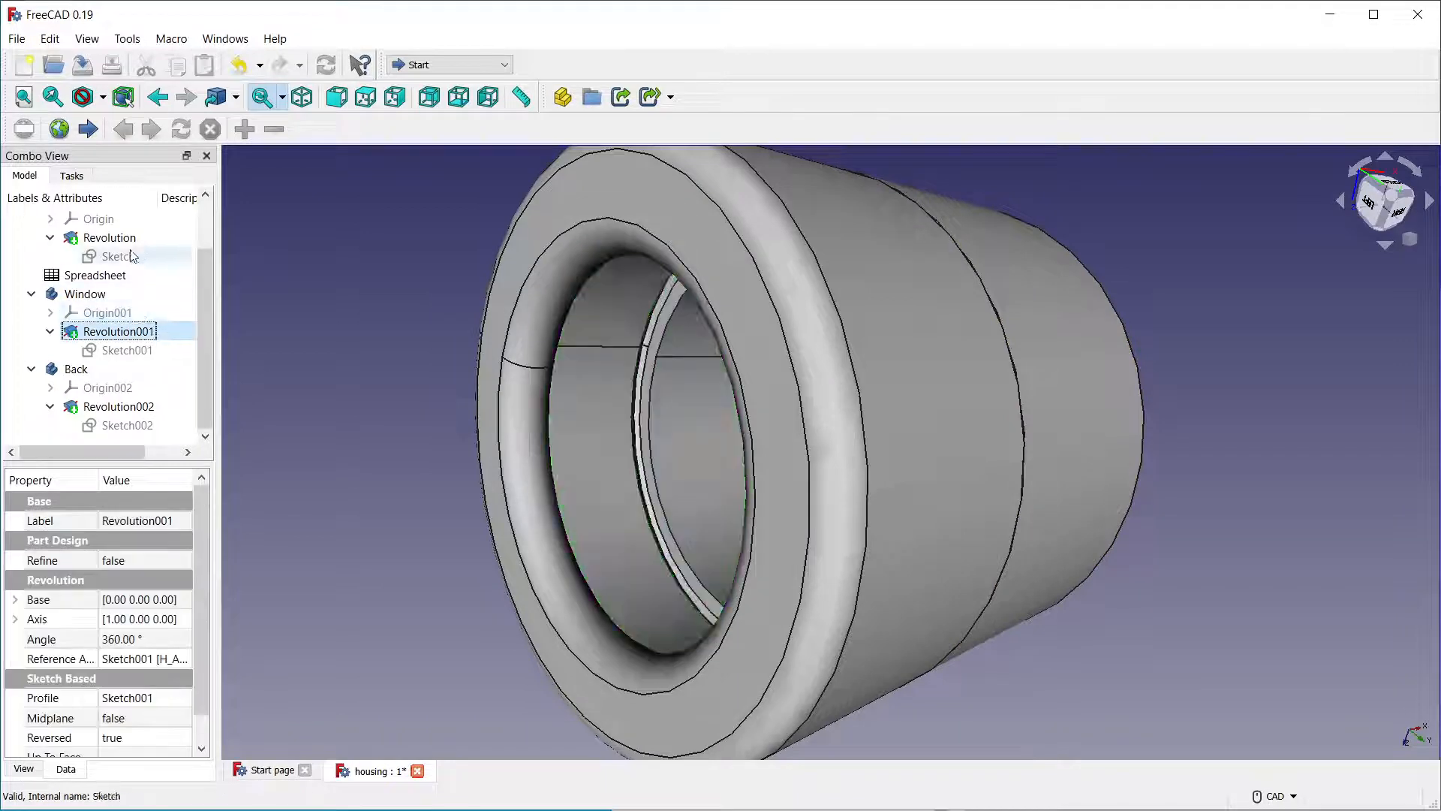
left_click(126, 239)
key("space")
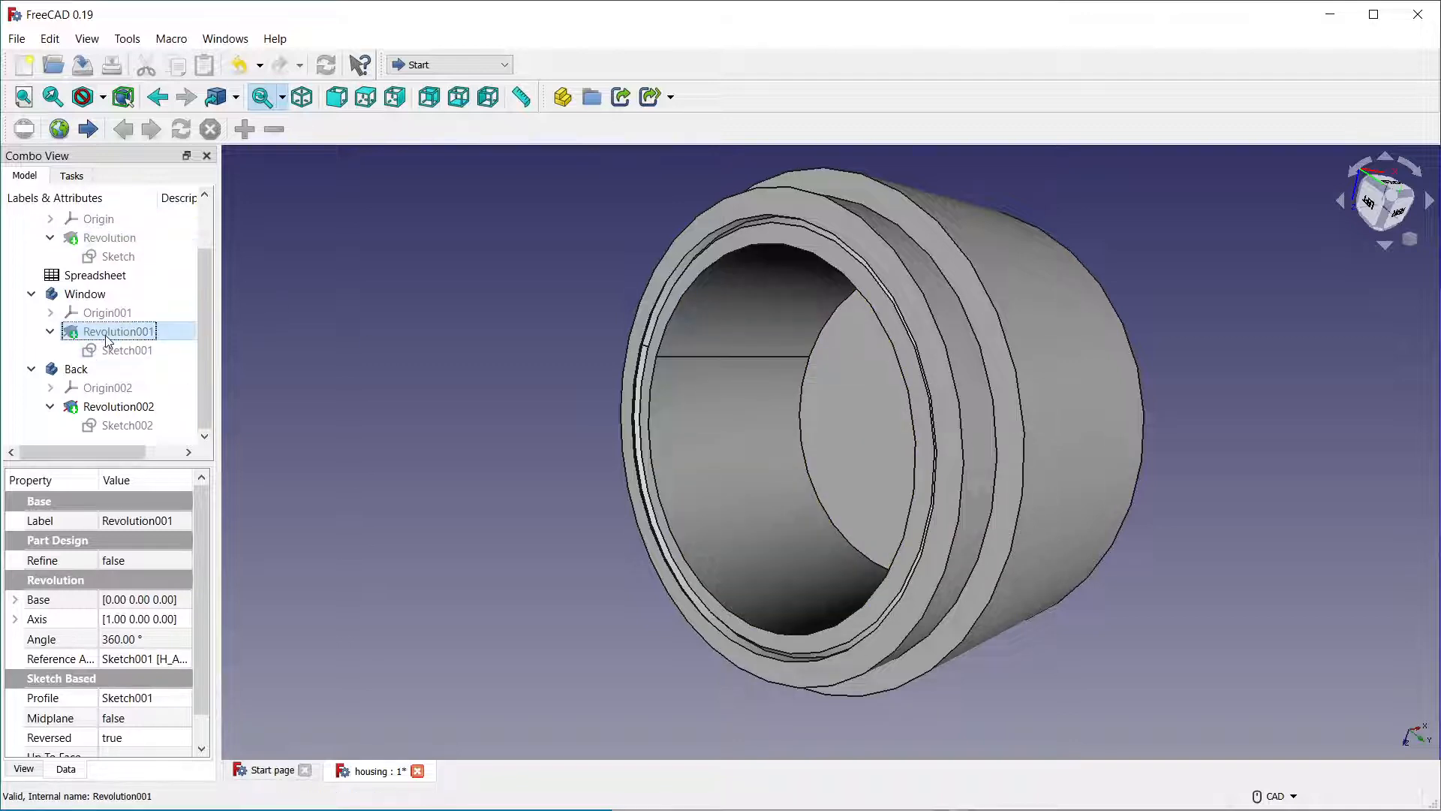
key("space")
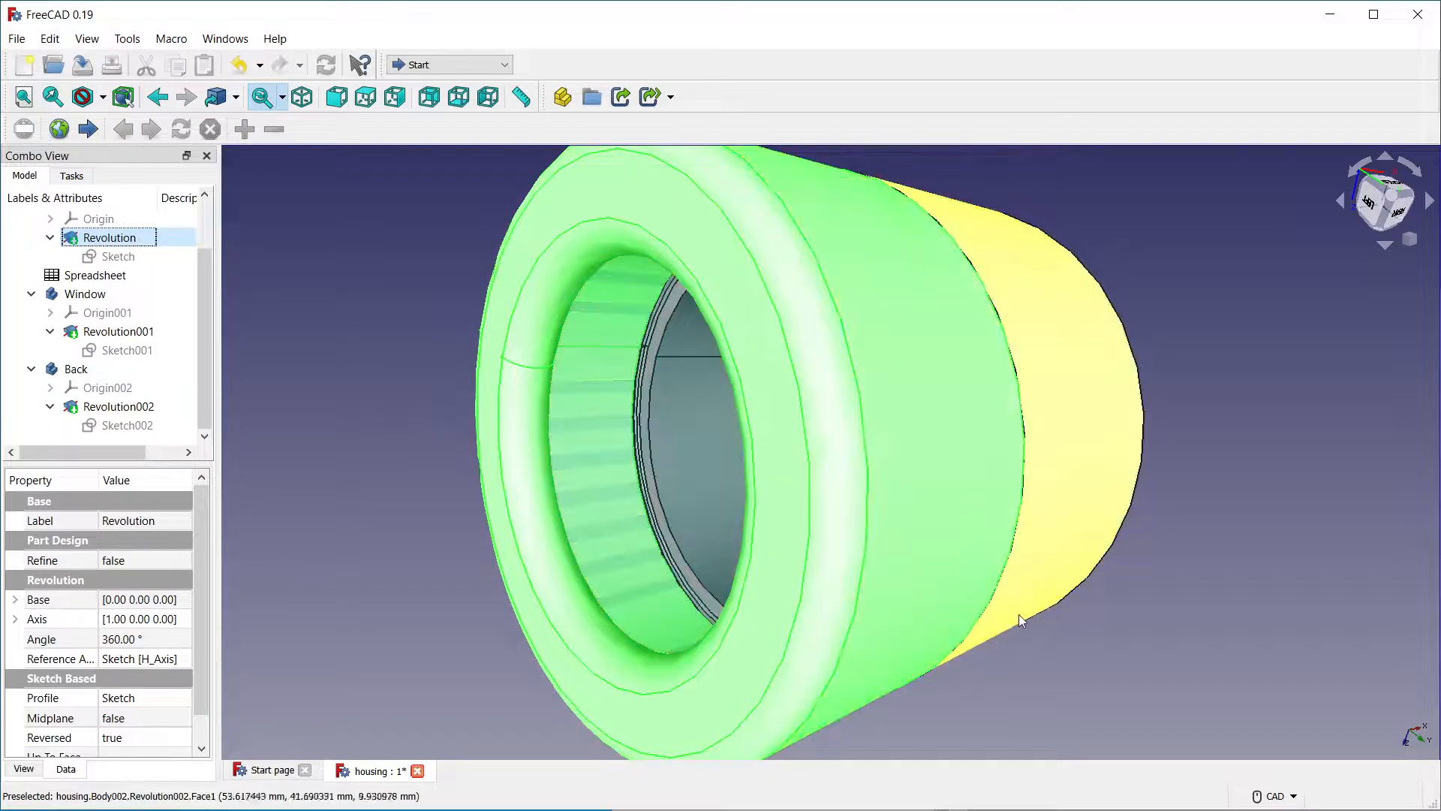
scroll(1028, 589, "down", 4)
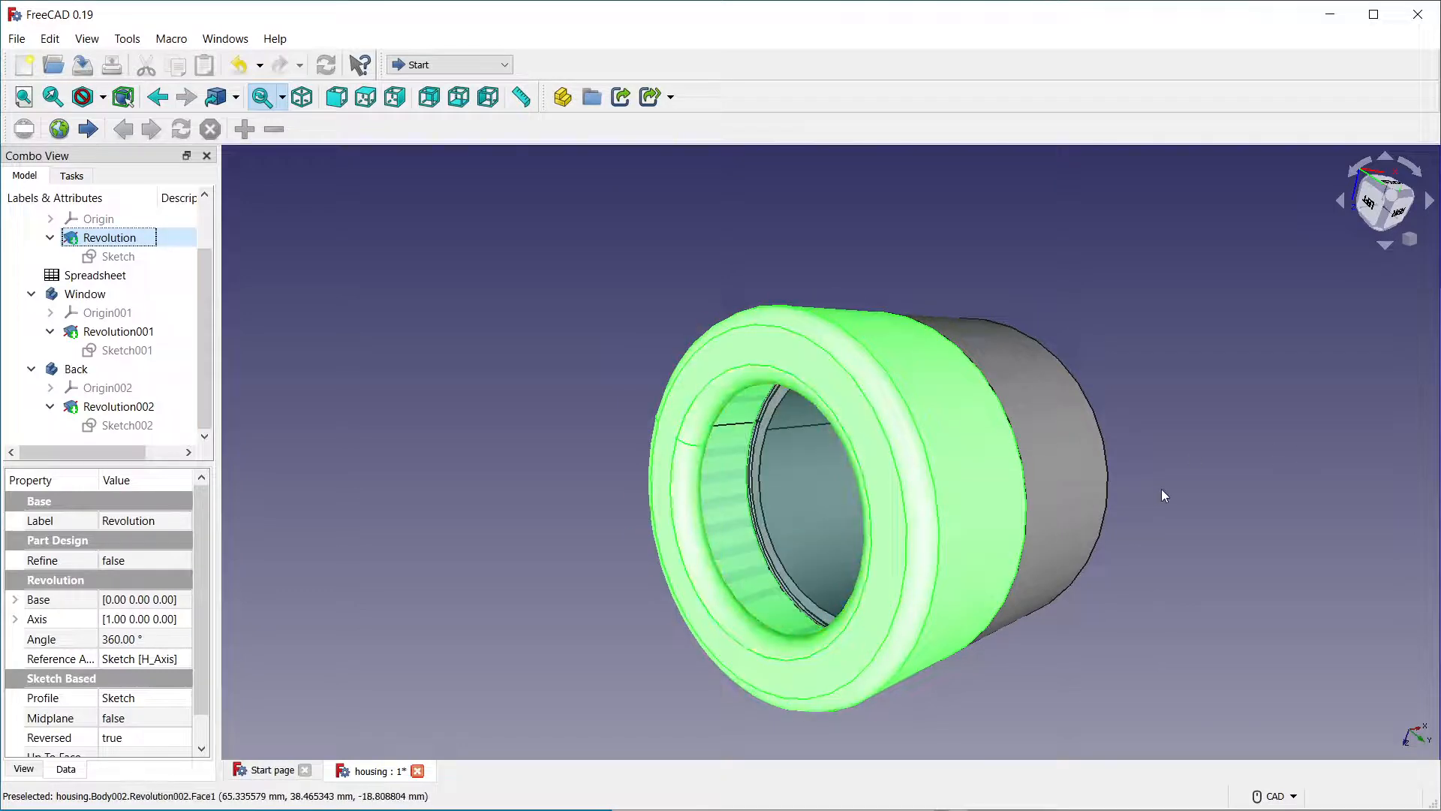
Clear the selection and view the assembled housing standing upright with its window opening facing up.
left_click(1311, 428)
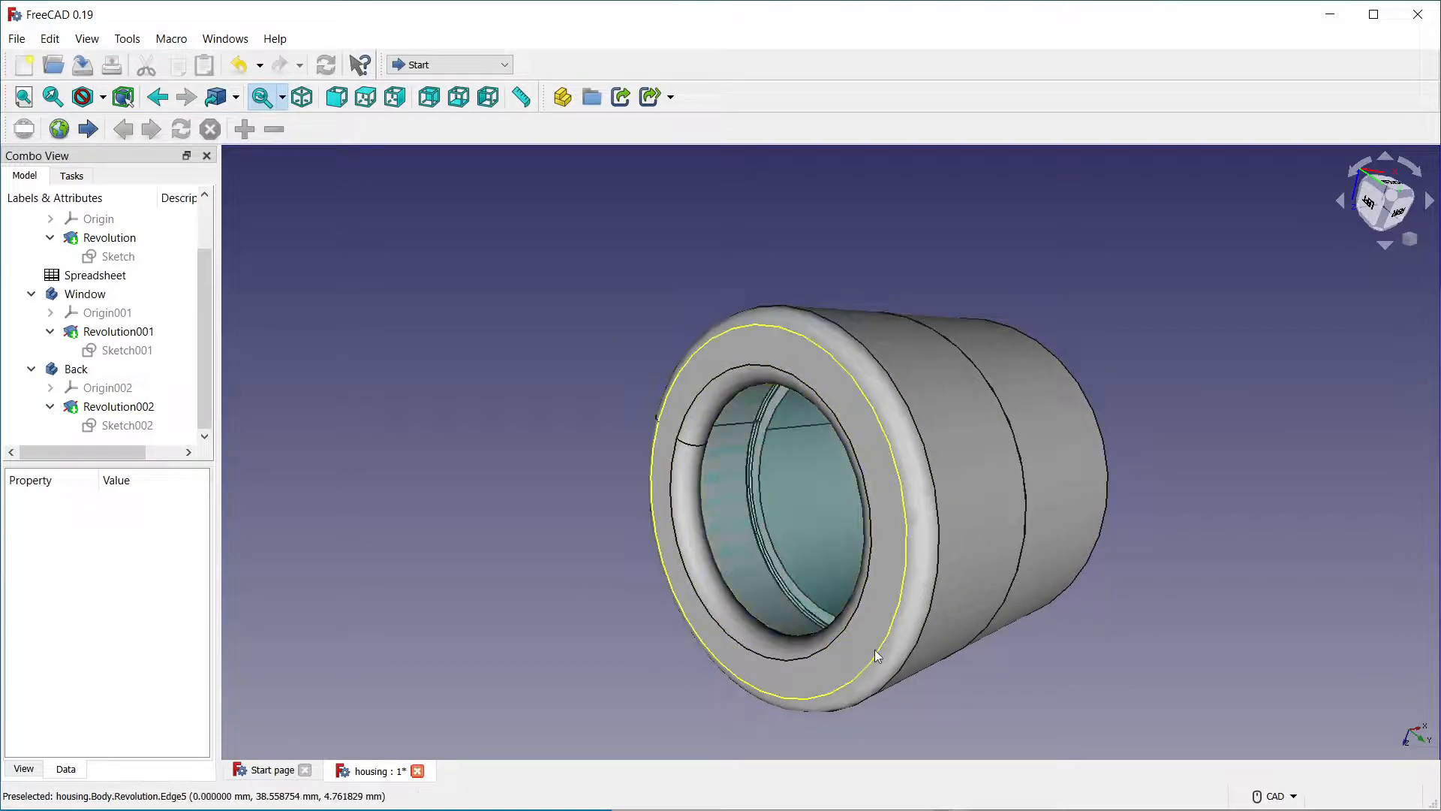
middle_click_drag(1017, 701, 1015, 664)
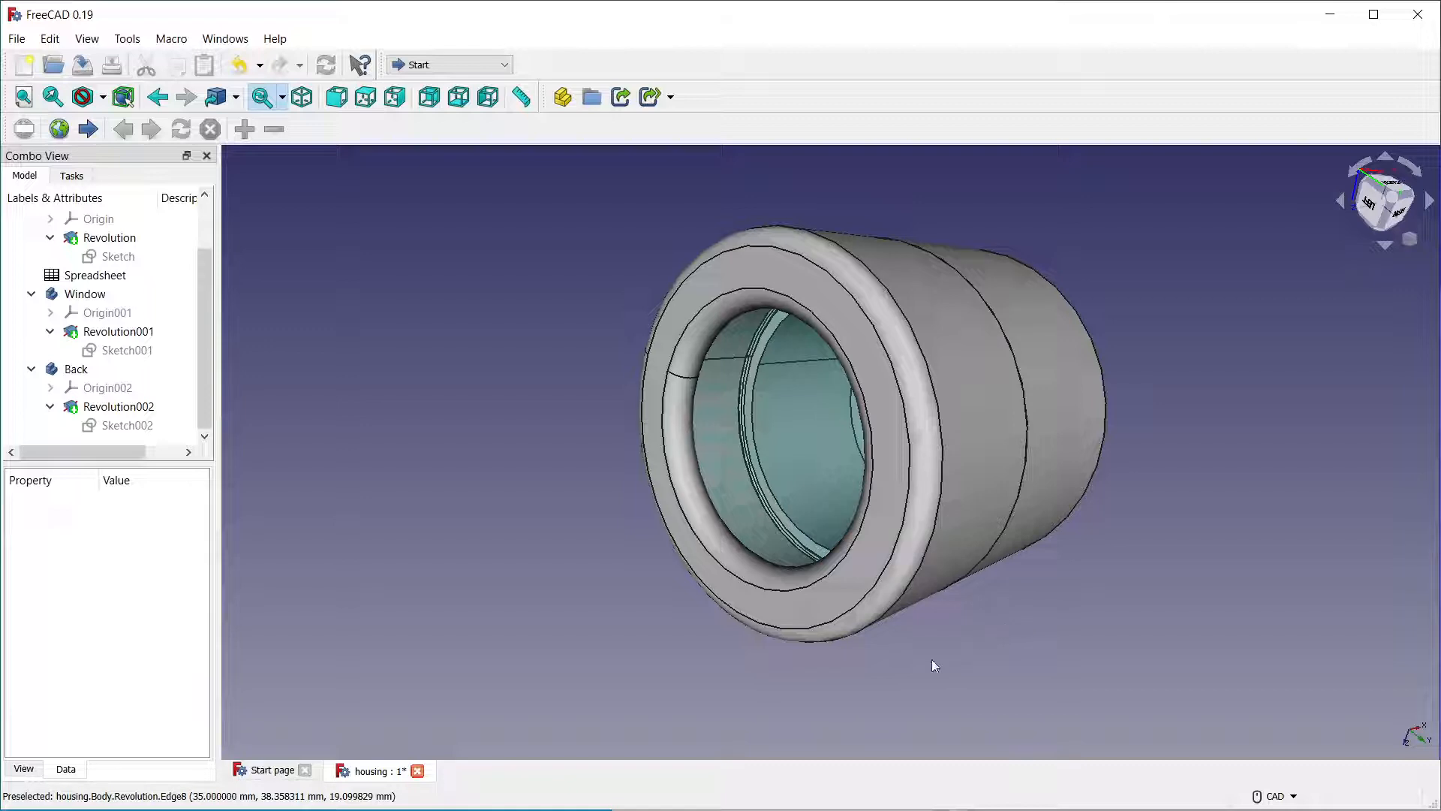
middle_click_drag(928, 665, 1037, 548)
middle_click_drag(1018, 666, 1135, 442)
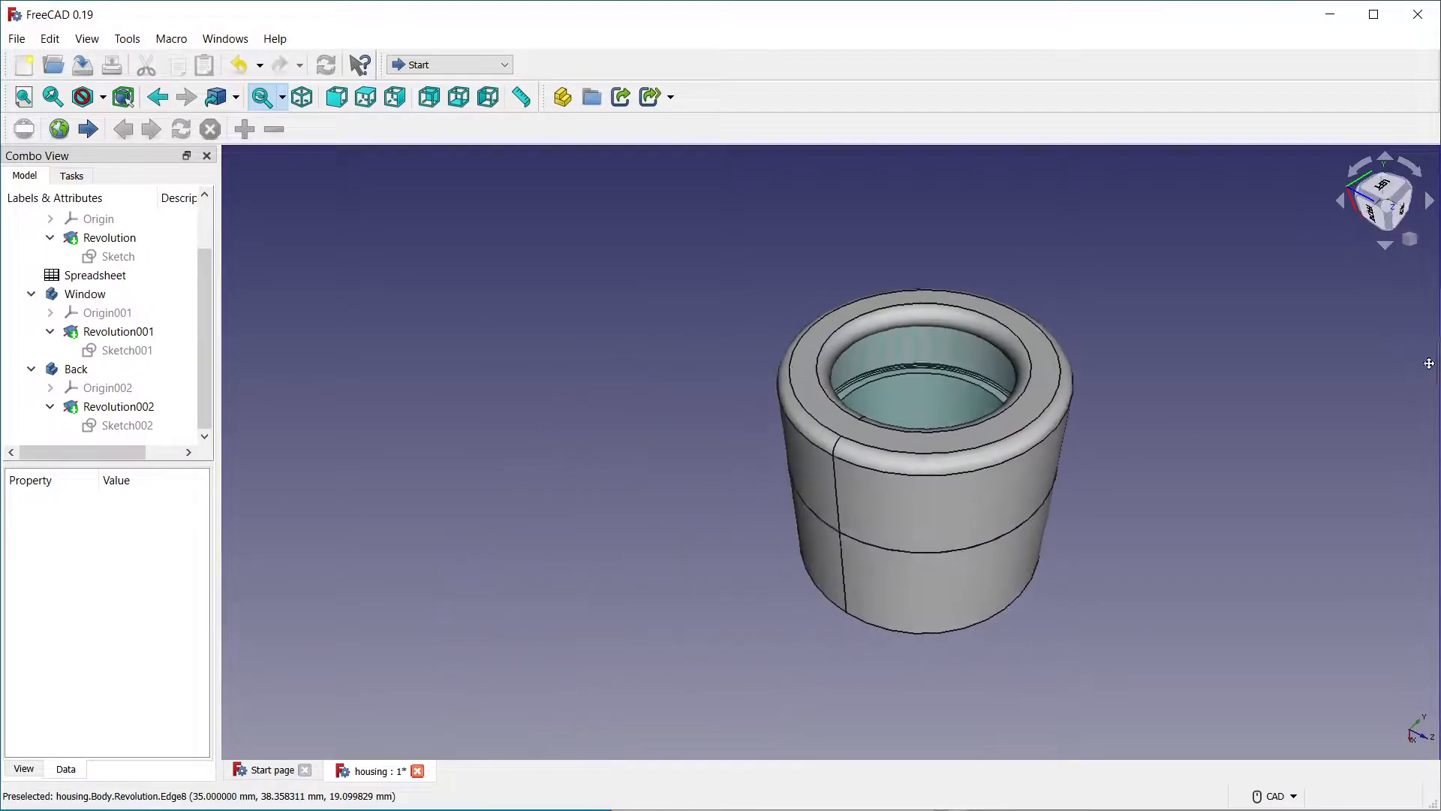
mouse_move(1138, 611)
middle_mouse_down()
mouse_move(1173, 525)
mouse_move(1124, 597)
middle_mouse_up()
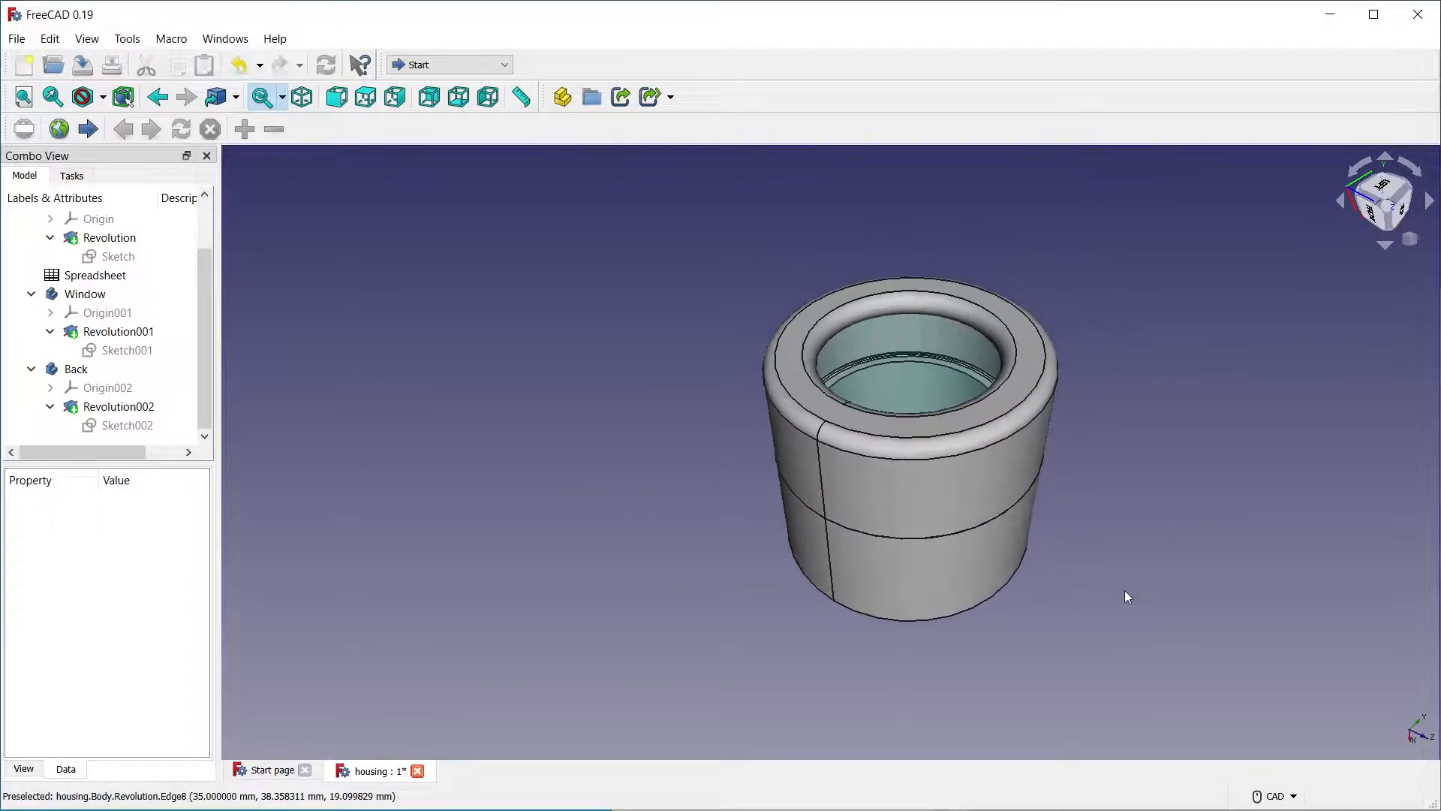